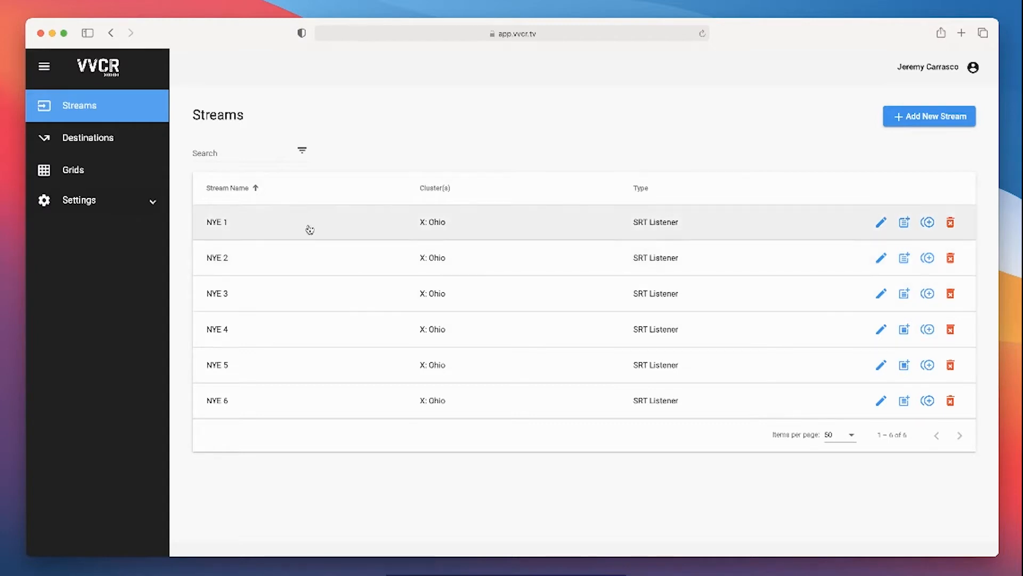
Open the primary outputs of the NYE 1 stream, preview its live video, and close the preview
{"action": "left_click", "coordinate": [306, 228]}
{"action": "scroll", "coordinate": [359, 294], "scroll_direction": "down", "scroll_amount": 3}
{"action": "scroll", "coordinate": [359, 296], "scroll_direction": "up", "scroll_amount": 3}
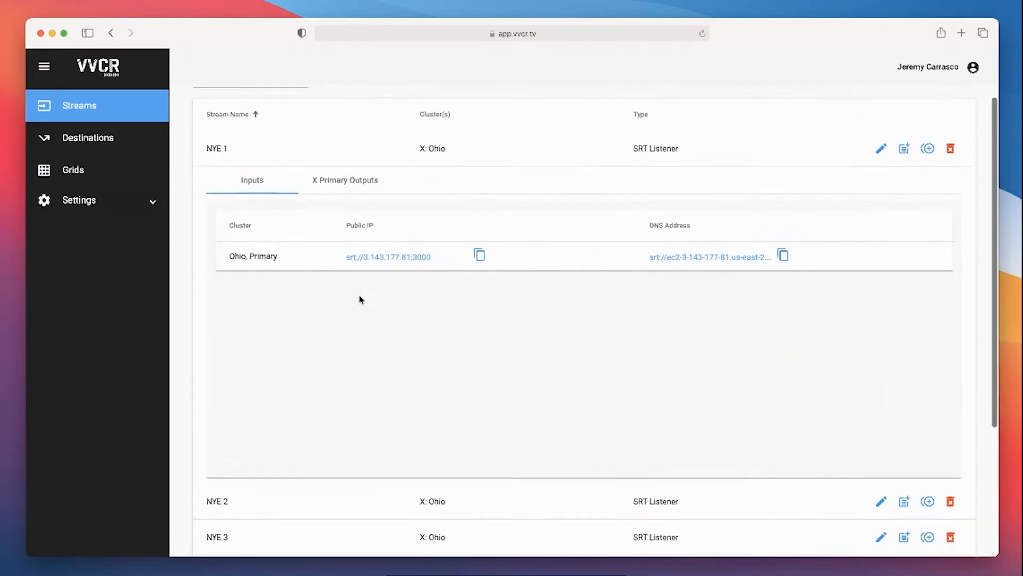
{"action": "left_click", "coordinate": [342, 175]}
{"action": "scroll", "coordinate": [508, 378], "scroll_direction": "down", "scroll_amount": 3}
{"action": "scroll", "coordinate": [509, 378], "scroll_direction": "down", "scroll_amount": 2}
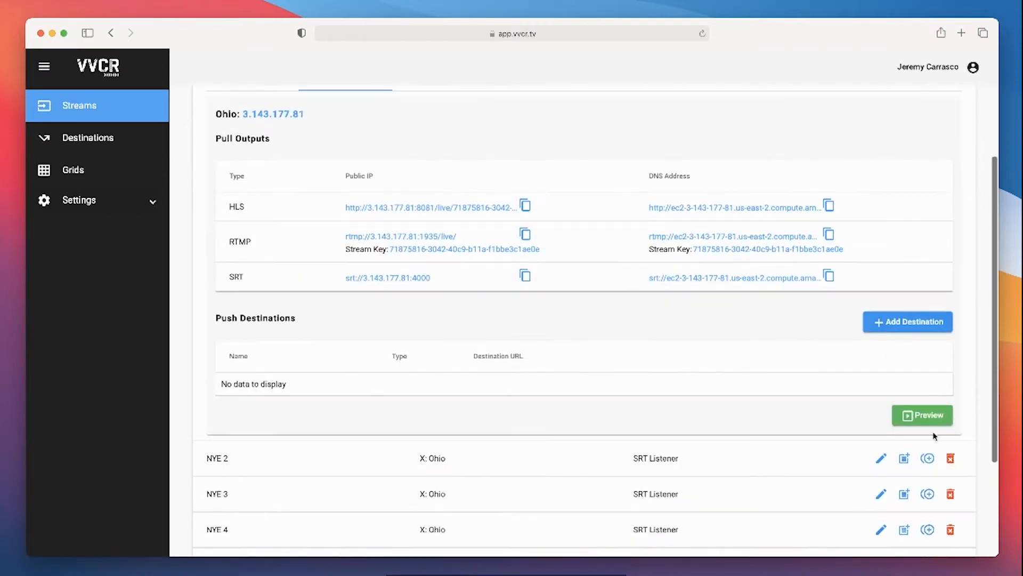
{"action": "left_click", "coordinate": [916, 415]}
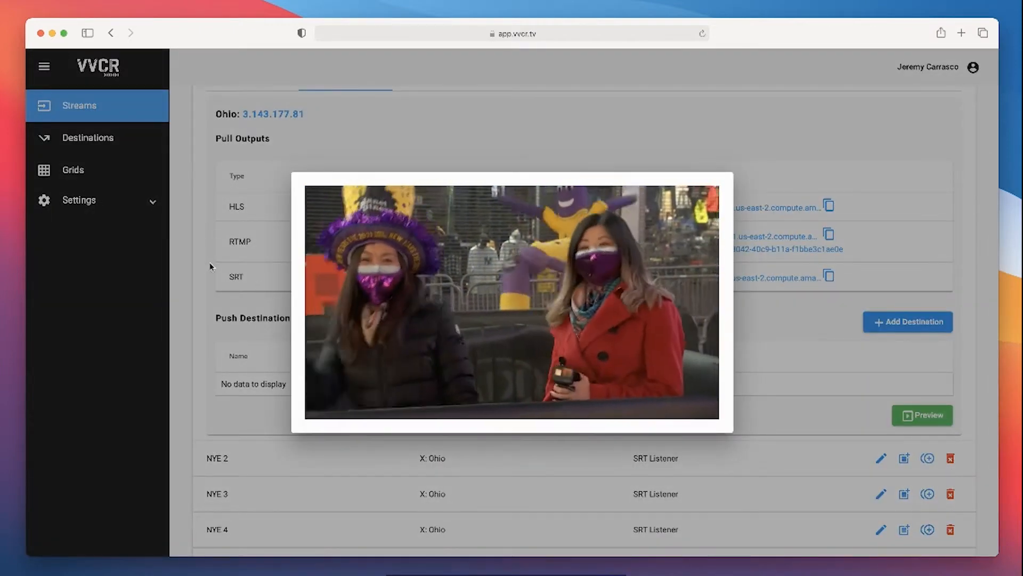
{"action": "left_click", "coordinate": [210, 267]}
{"action": "scroll", "coordinate": [210, 267], "scroll_direction": "up", "scroll_amount": 5}
{"action": "left_click", "coordinate": [258, 173]}
Start a new grid and name it NYE 4 Grid
{"action": "left_click", "coordinate": [93, 178]}
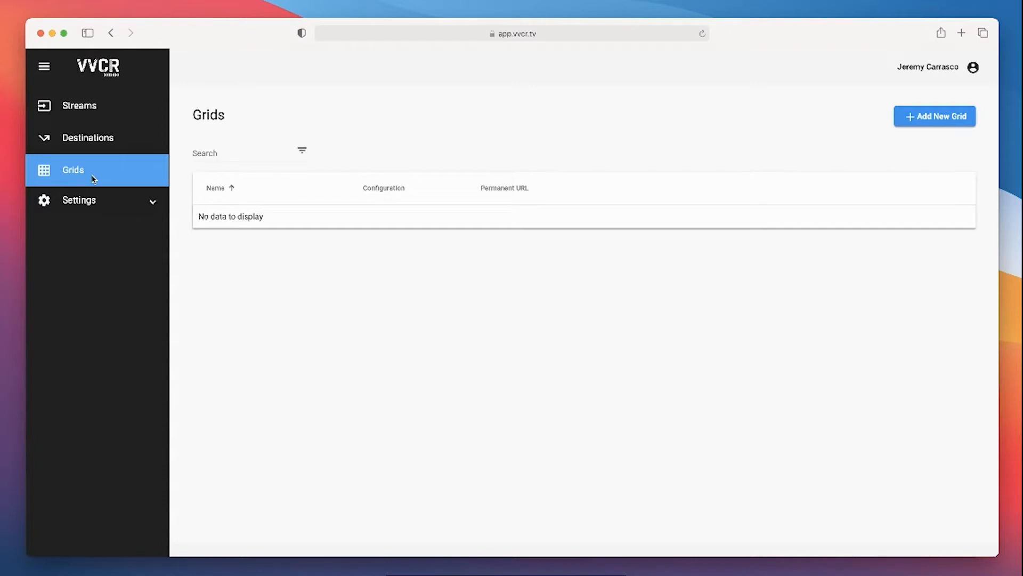
{"action": "left_click", "coordinate": [937, 126]}
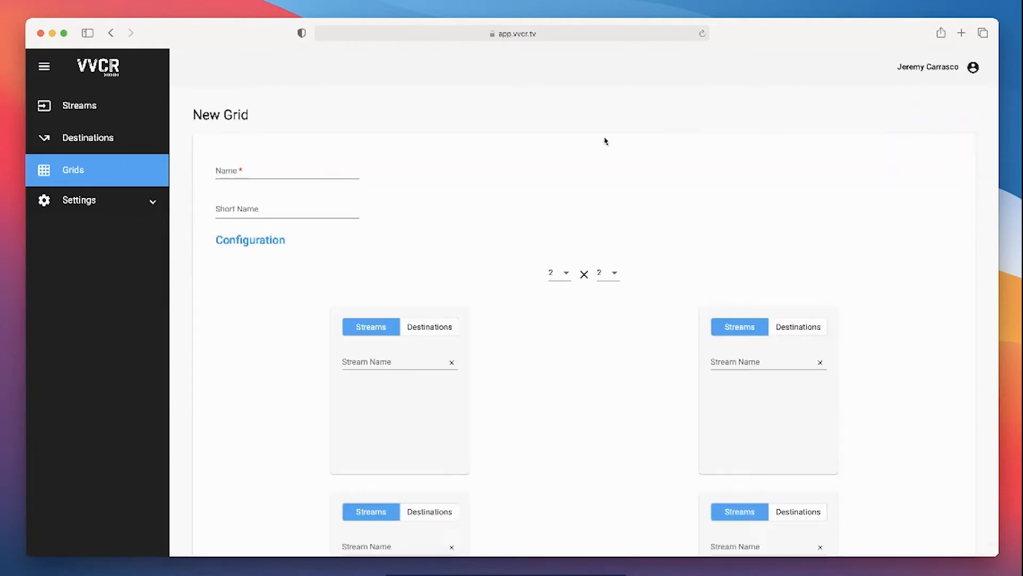
{"action": "left_click", "coordinate": [262, 172]}
Assign the streams NYE 1, NYE 2, NYE 3 and NYE 4 to the four cells of the 2 × 2 grid
{"action": "scroll", "coordinate": [343, 319], "scroll_direction": "down", "scroll_amount": 2}
{"action": "left_click", "coordinate": [376, 312]}
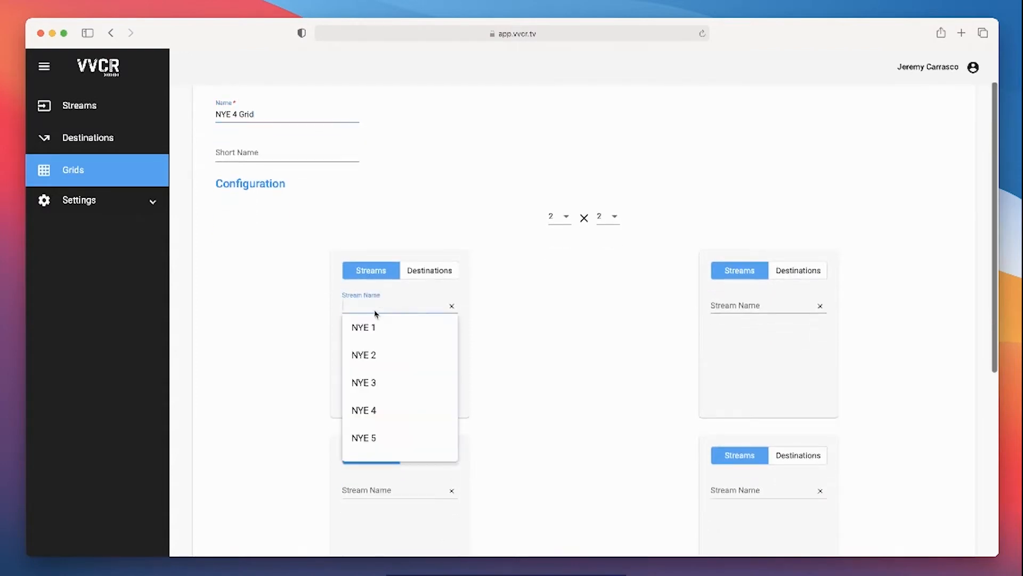
{"action": "left_click", "coordinate": [370, 327]}
{"action": "left_click", "coordinate": [731, 304]}
{"action": "left_click", "coordinate": [738, 361]}
{"action": "scroll", "coordinate": [586, 358], "scroll_direction": "down", "scroll_amount": 4}
{"action": "left_click", "coordinate": [355, 373]}
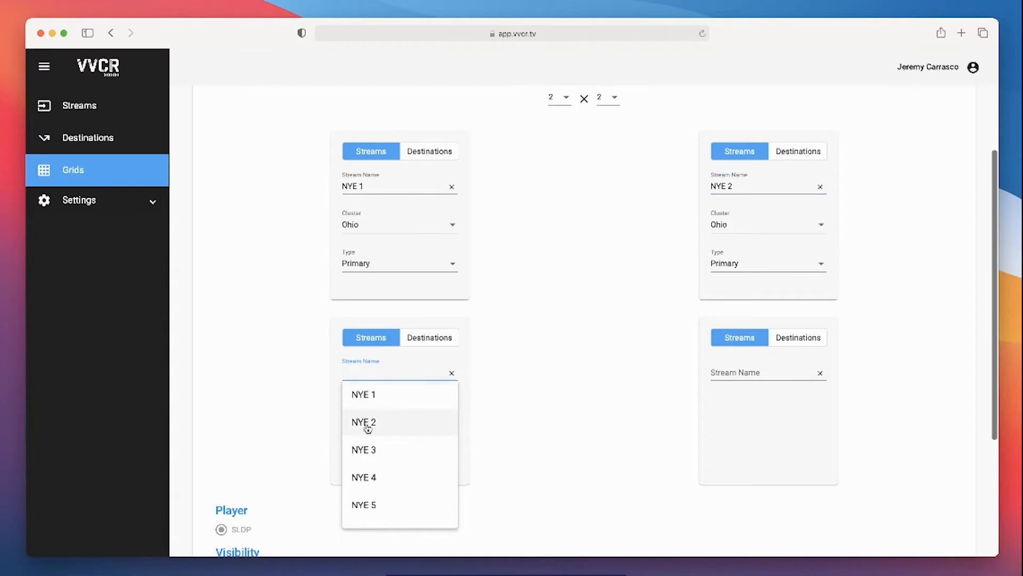
{"action": "left_click", "coordinate": [375, 450]}
{"action": "left_click", "coordinate": [774, 368]}
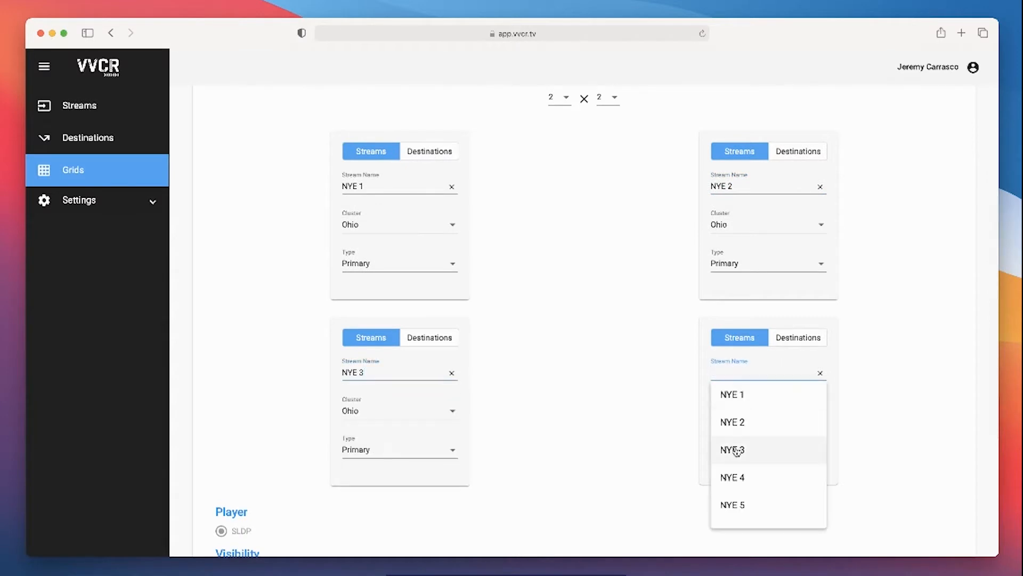
{"action": "left_click", "coordinate": [732, 477]}
Set the grid's visibility to Public and save the grid
{"action": "scroll", "coordinate": [628, 414], "scroll_direction": "down", "scroll_amount": 5}
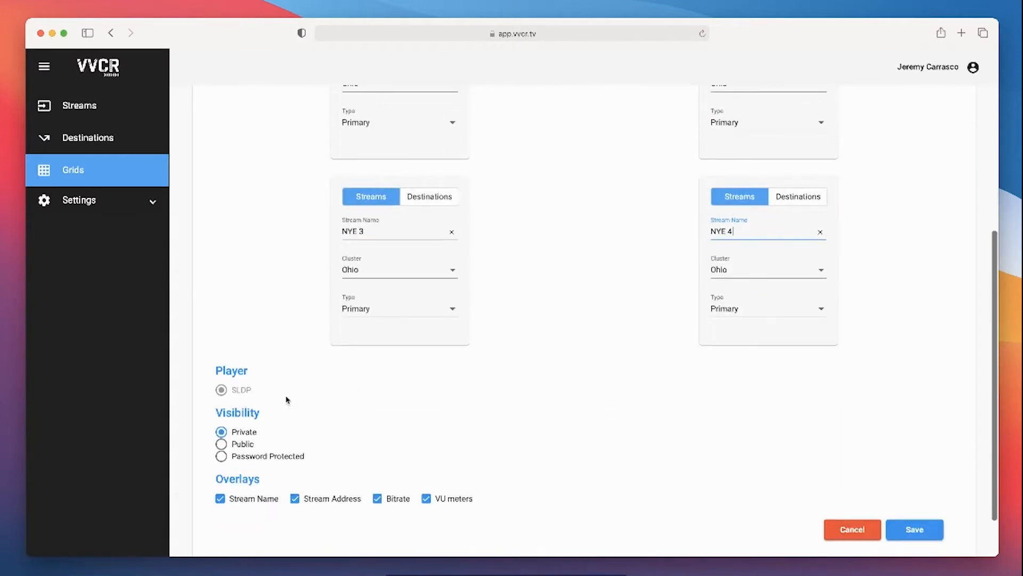
{"action": "scroll", "coordinate": [290, 420], "scroll_direction": "down", "scroll_amount": 2}
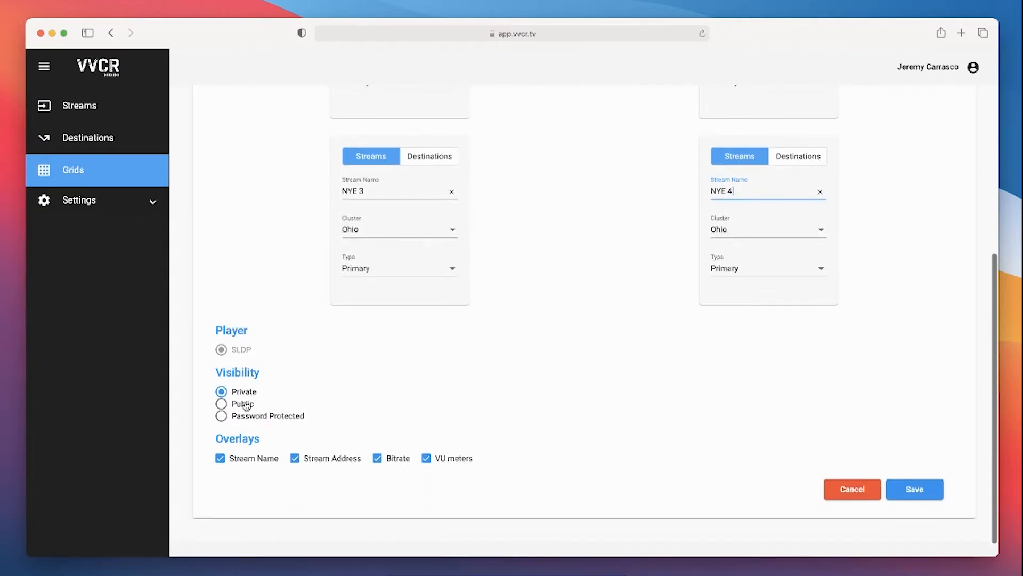
{"action": "scroll", "coordinate": [250, 404], "scroll_direction": "down", "scroll_amount": 2}
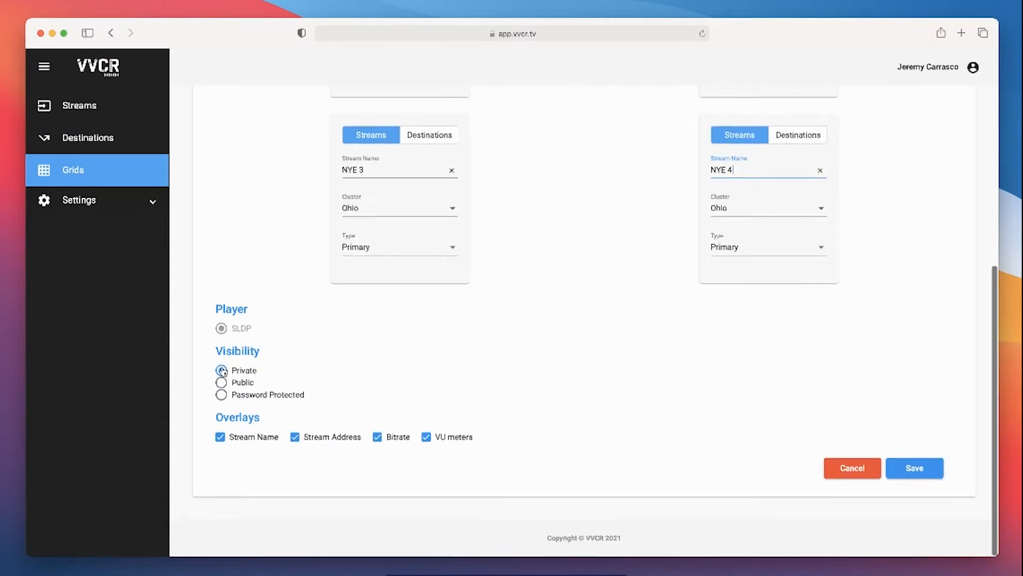
{"action": "left_click", "coordinate": [221, 382]}
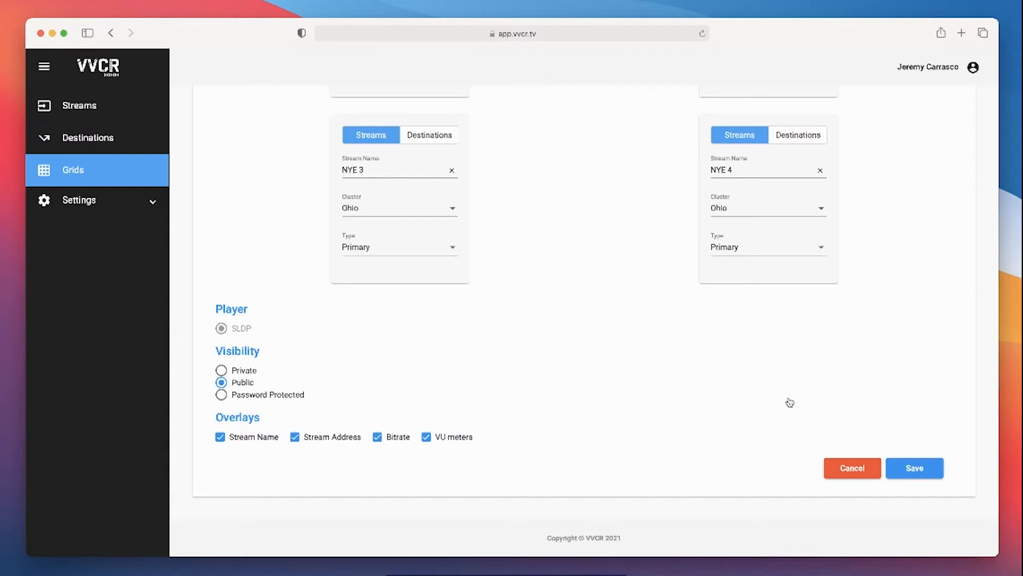
{"action": "left_click", "coordinate": [915, 468]}
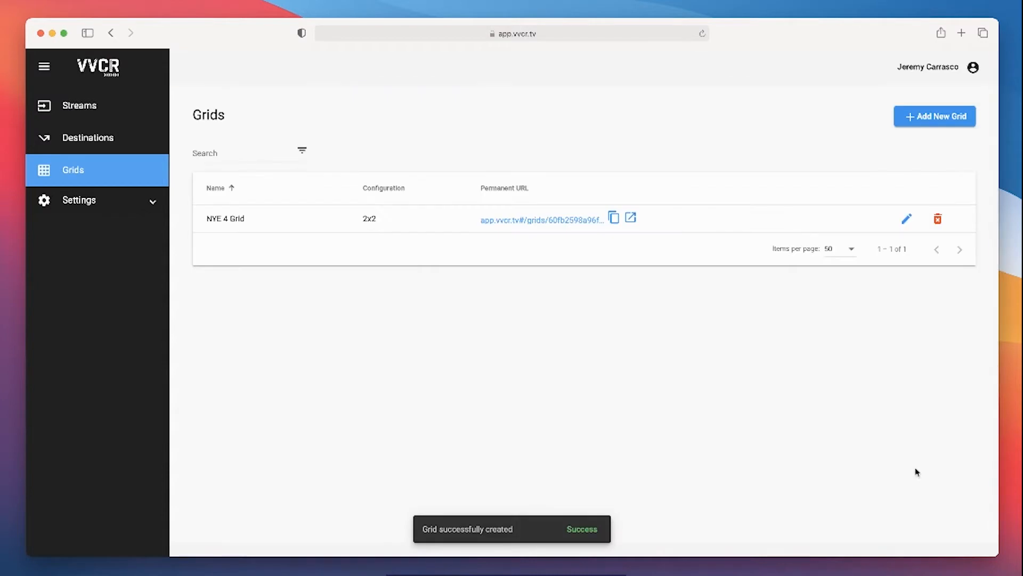
Copy the permanent URL of NYE 4 Grid and open it in Chrome
{"action": "left_click", "coordinate": [614, 218]}
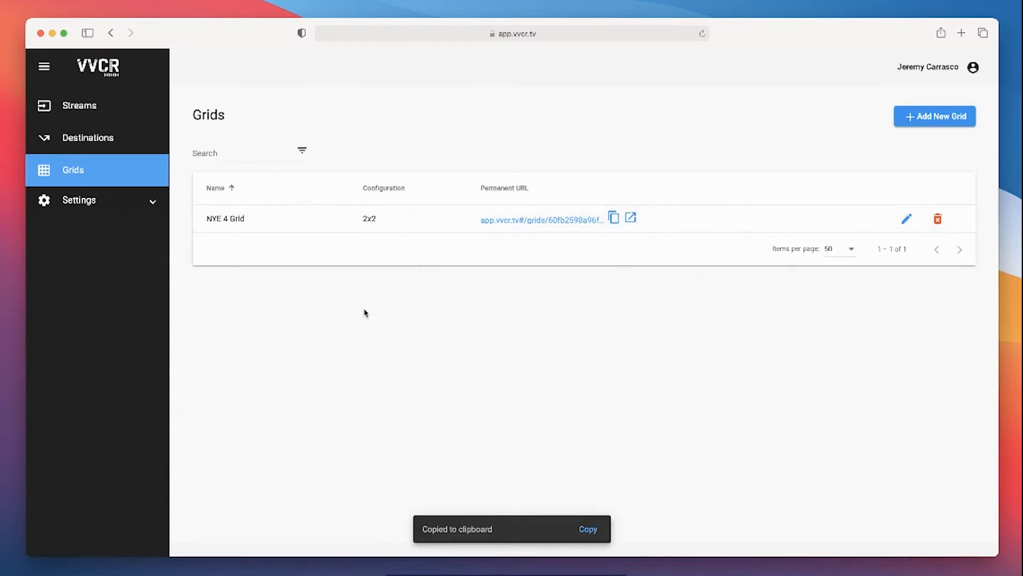
{"action": "key", "text": "ctrl+Up"}
{"action": "left_click", "coordinate": [653, 127]}
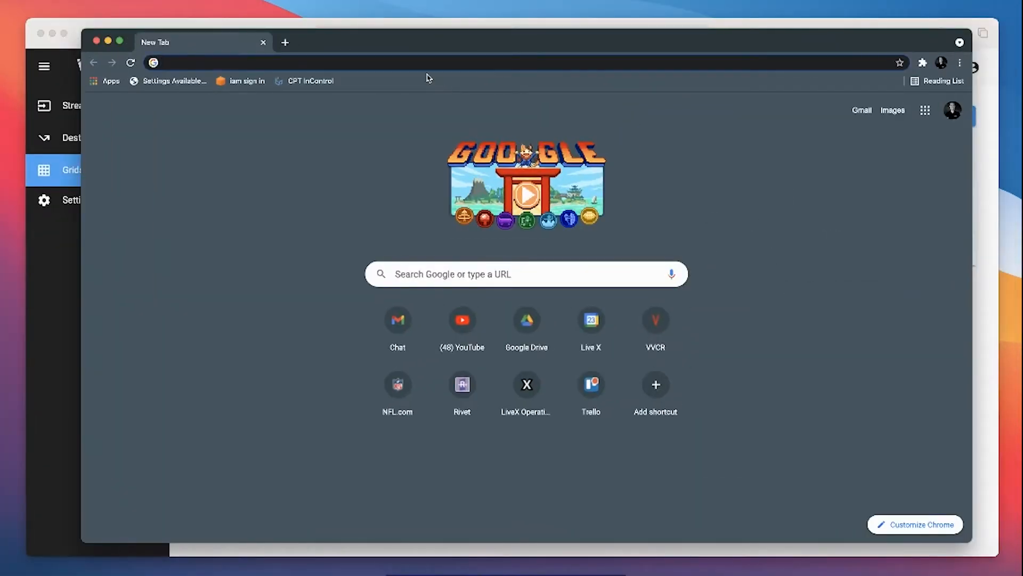
{"action": "key", "text": "super+v"}
{"action": "key", "text": "Return"}
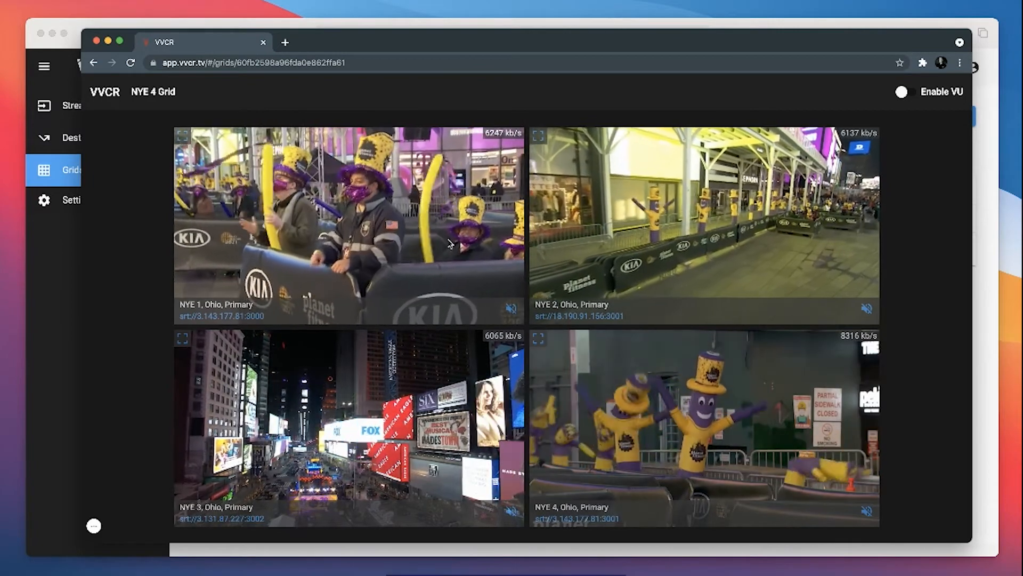
Check the audio of the NYE 1 and NYE 2 feeds, then view NYE 1 in full screen and exit
{"action": "left_click", "coordinate": [510, 309]}
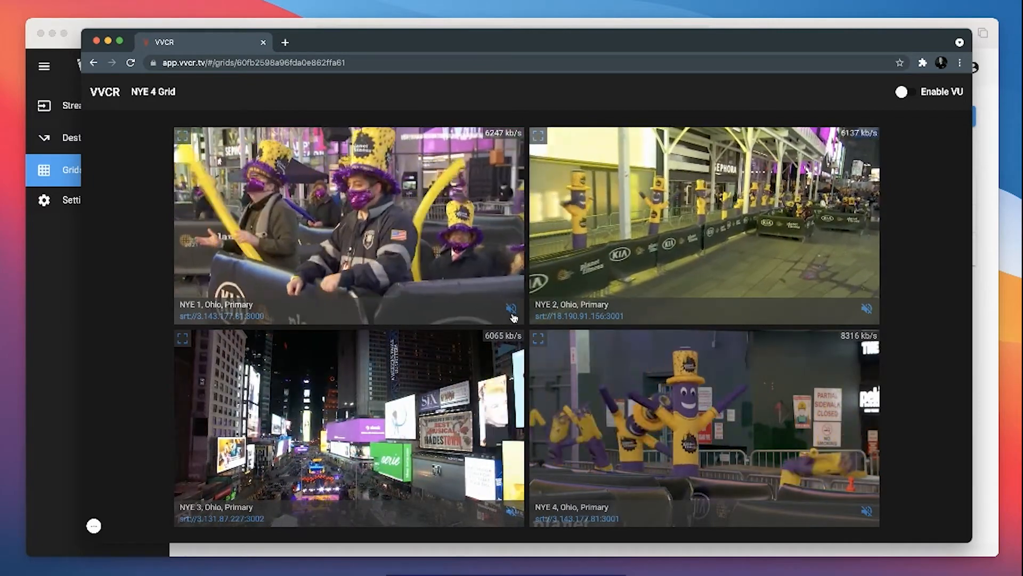
{"action": "left_click", "coordinate": [511, 311]}
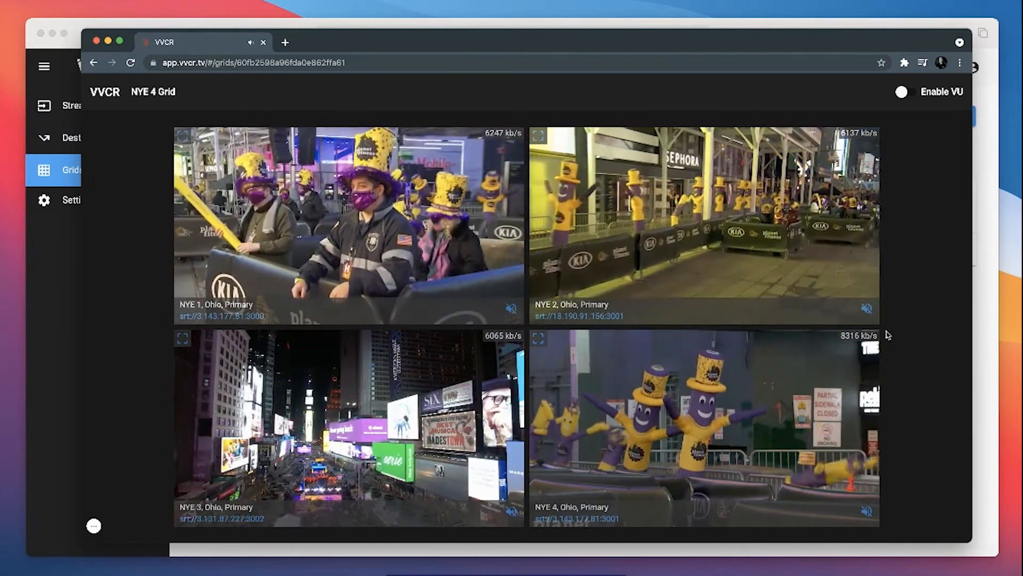
{"action": "left_click", "coordinate": [869, 310]}
{"action": "left_click", "coordinate": [868, 310]}
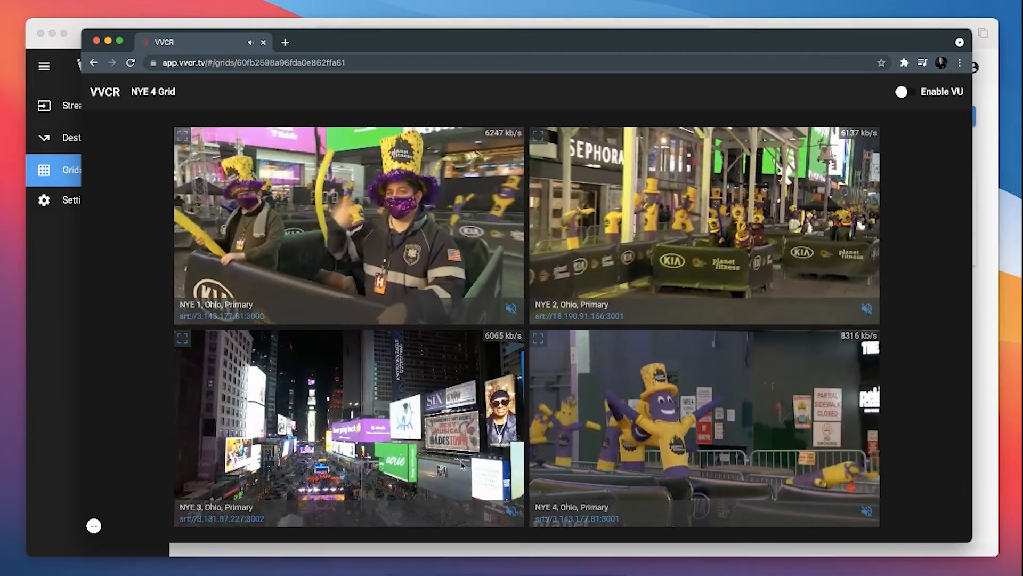
{"action": "left_click", "coordinate": [184, 136]}
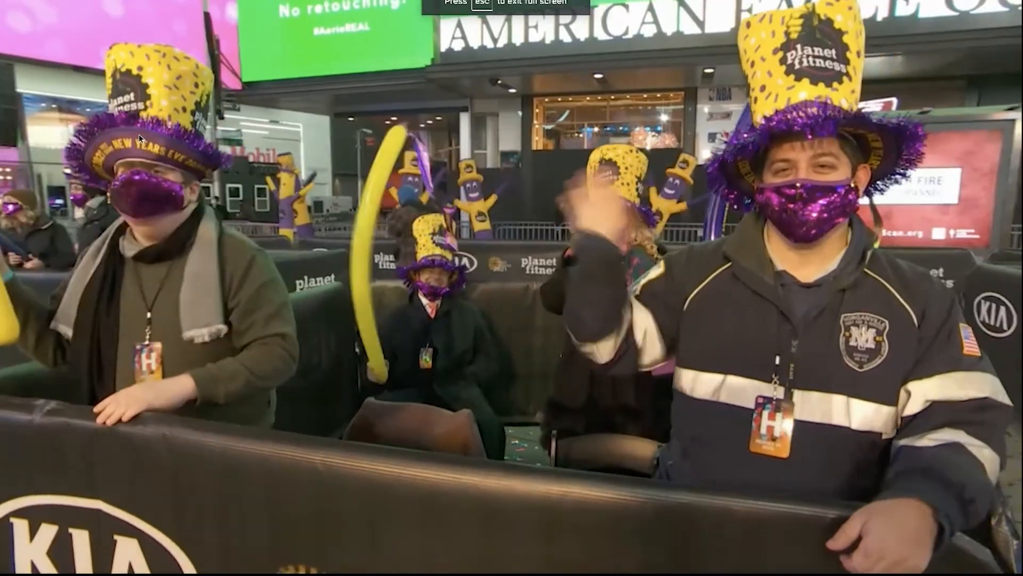
{"action": "key", "text": "Escape"}
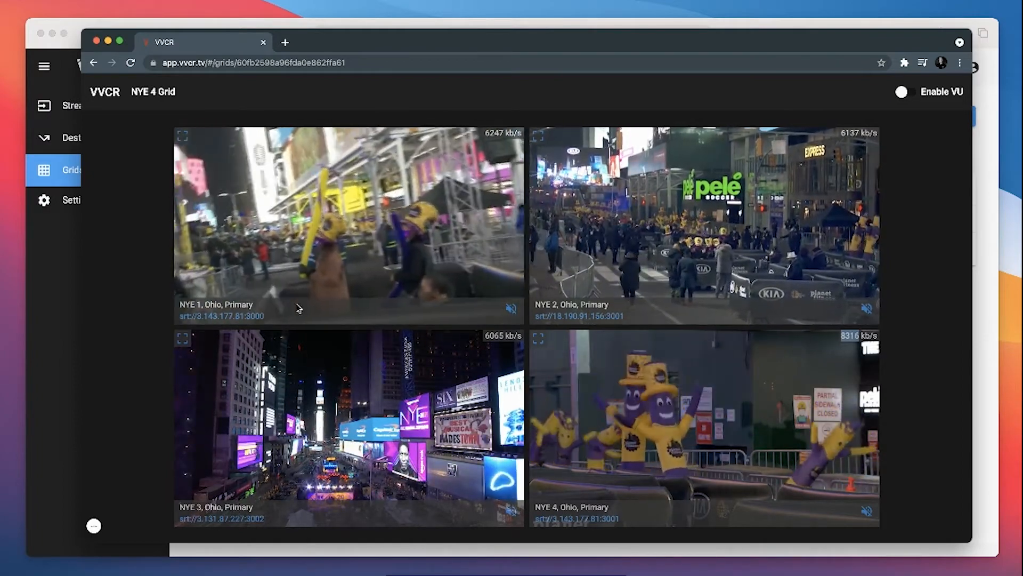
Enable the VU meters on the grid view to check the audio levels, and close the Chrome window
{"action": "left_click", "coordinate": [905, 93]}
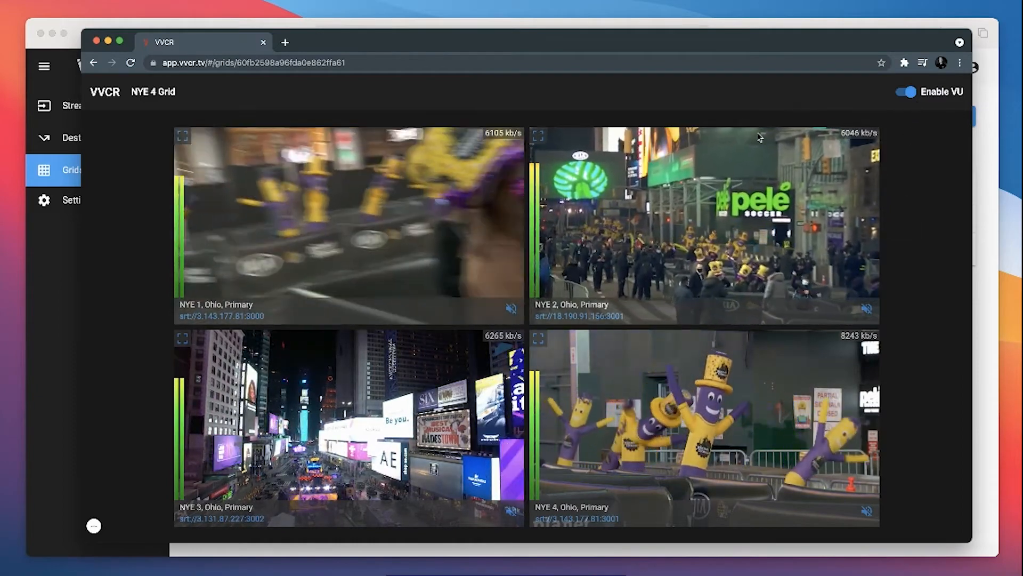
{"action": "left_click", "coordinate": [97, 41]}
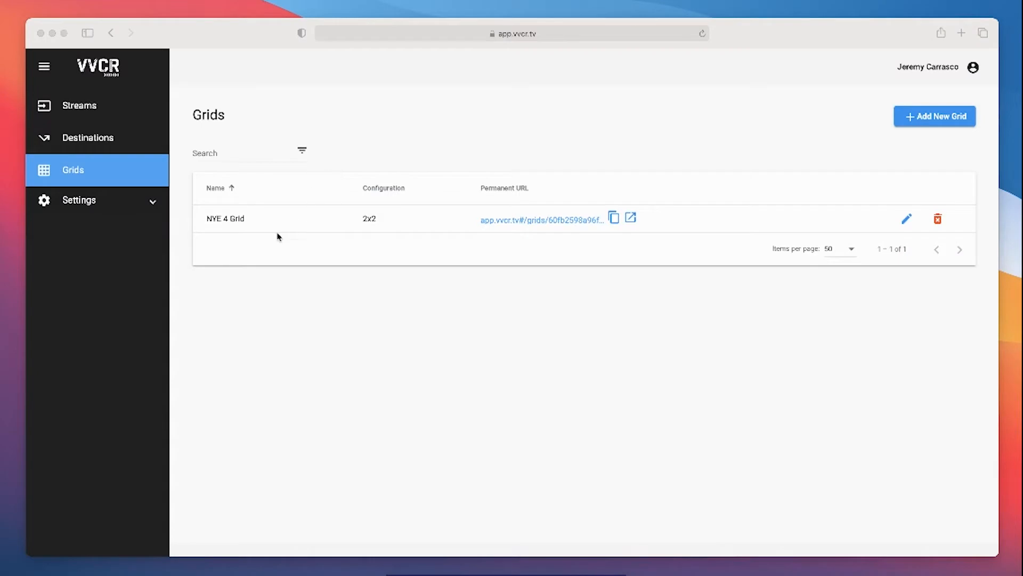
Start another new grid and name it NYE Directors Feed
{"action": "left_click", "coordinate": [954, 119]}
{"action": "left_click", "coordinate": [253, 172]}
{"action": "type", "text": "NYE Directors Feed"}
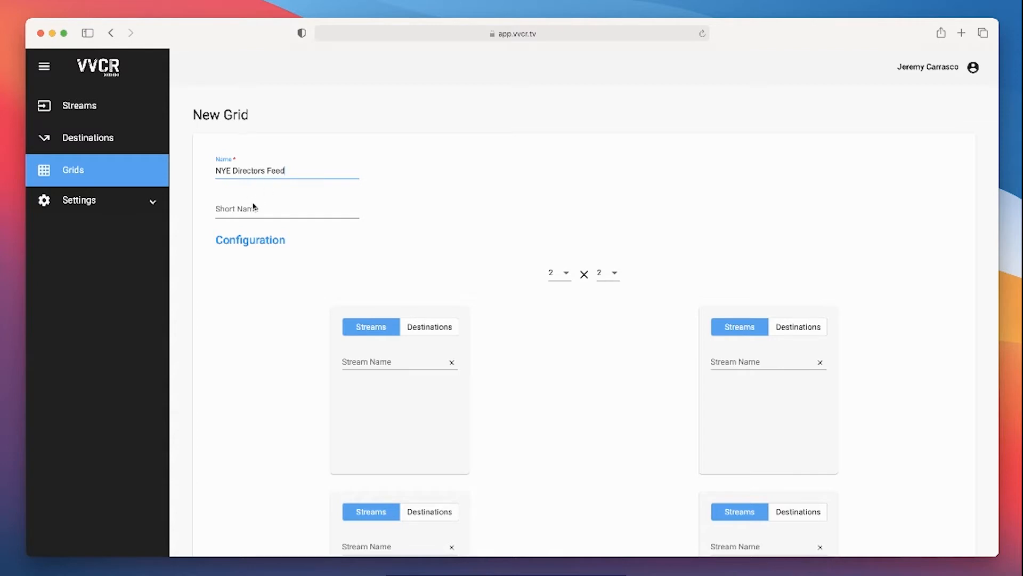
Set the grid configuration to 1 × 1 and assign the NYE 5 stream to its cell
{"action": "scroll", "coordinate": [253, 285], "scroll_direction": "down", "scroll_amount": 2}
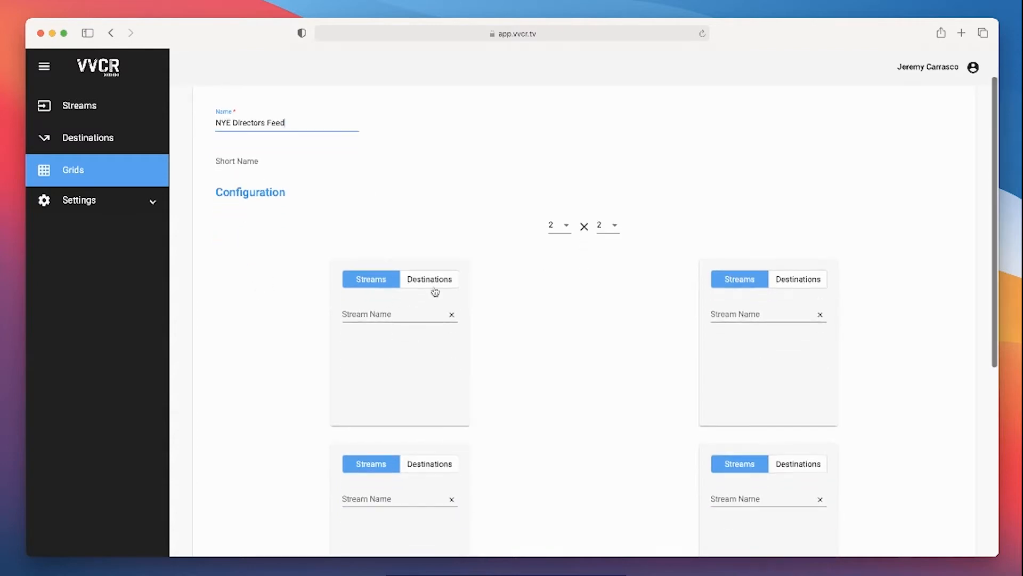
{"action": "left_click", "coordinate": [560, 230]}
{"action": "left_click", "coordinate": [557, 202]}
{"action": "left_click", "coordinate": [611, 227]}
{"action": "left_click", "coordinate": [606, 205]}
{"action": "left_click", "coordinate": [560, 313]}
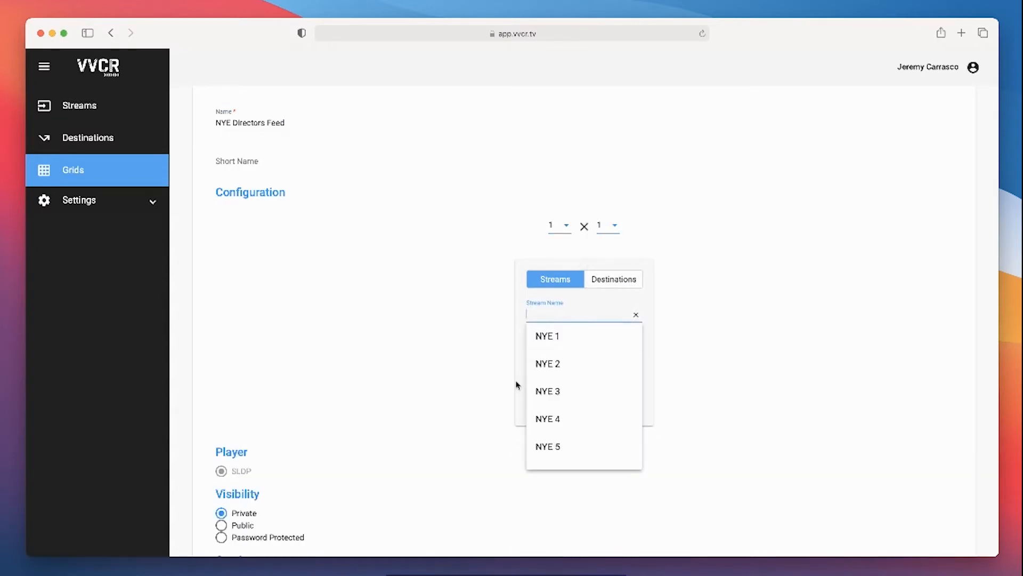
{"action": "scroll", "coordinate": [520, 383], "scroll_direction": "down", "scroll_amount": 1}
{"action": "scroll", "coordinate": [569, 395], "scroll_direction": "down", "scroll_amount": 1}
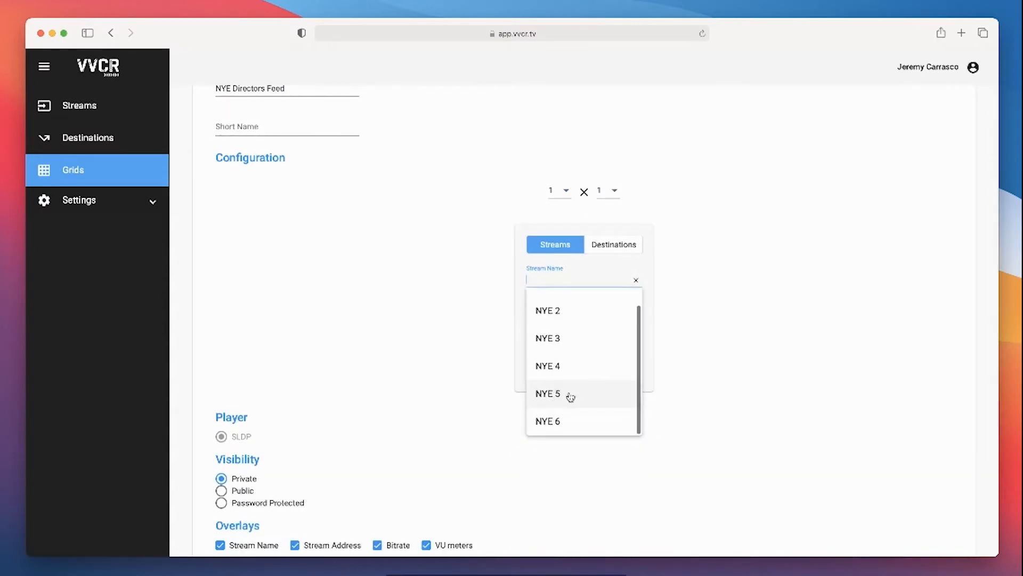
{"action": "left_click", "coordinate": [568, 396]}
Make the grid Password Protected, enter its access password, and save the grid
{"action": "scroll", "coordinate": [422, 367], "scroll_direction": "down", "scroll_amount": 2}
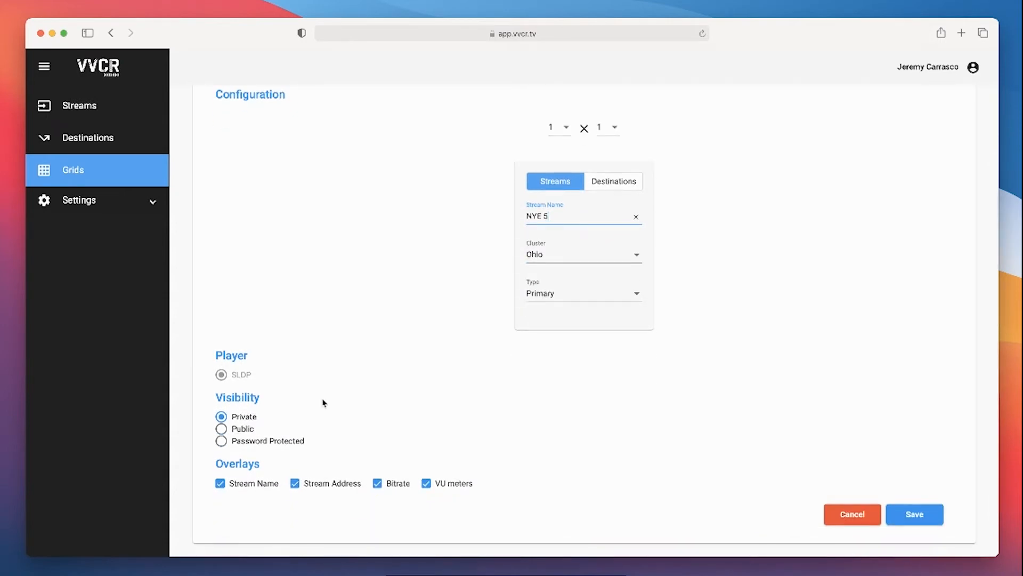
{"action": "left_click", "coordinate": [223, 431]}
{"action": "left_click", "coordinate": [246, 442]}
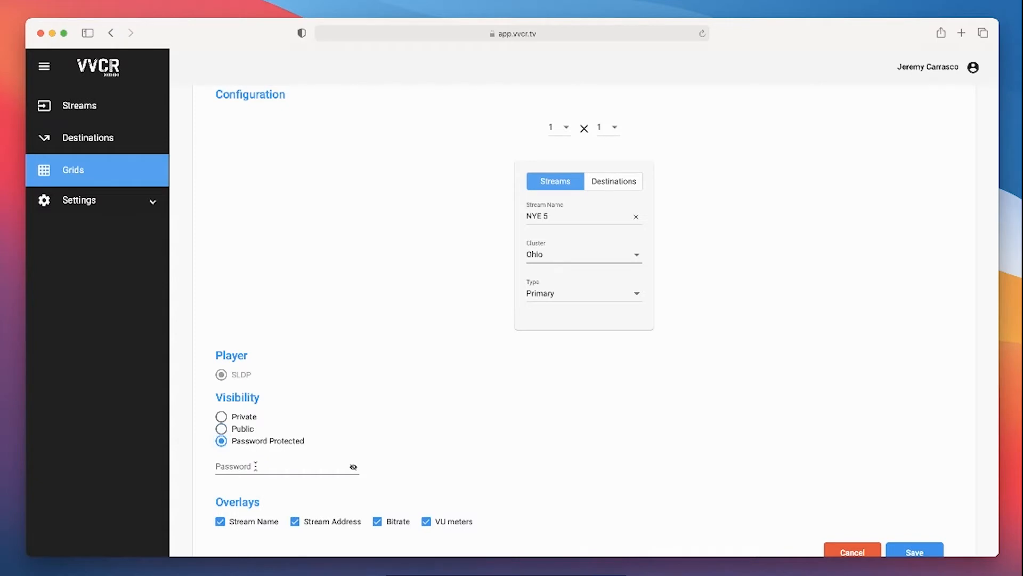
{"action": "left_click", "coordinate": [255, 466]}
{"action": "left_click", "coordinate": [418, 499]}
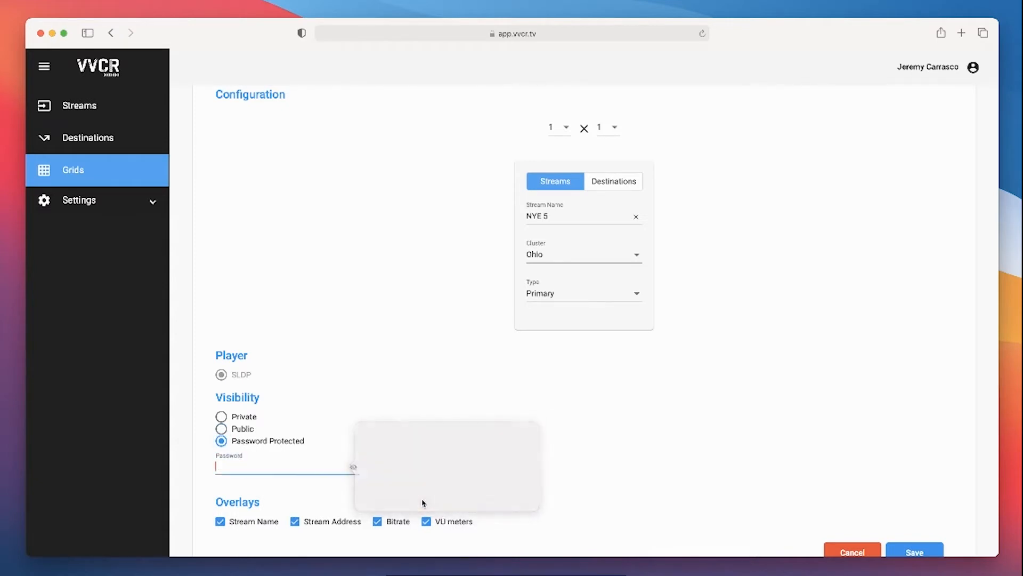
{"action": "type", "text": "password"}
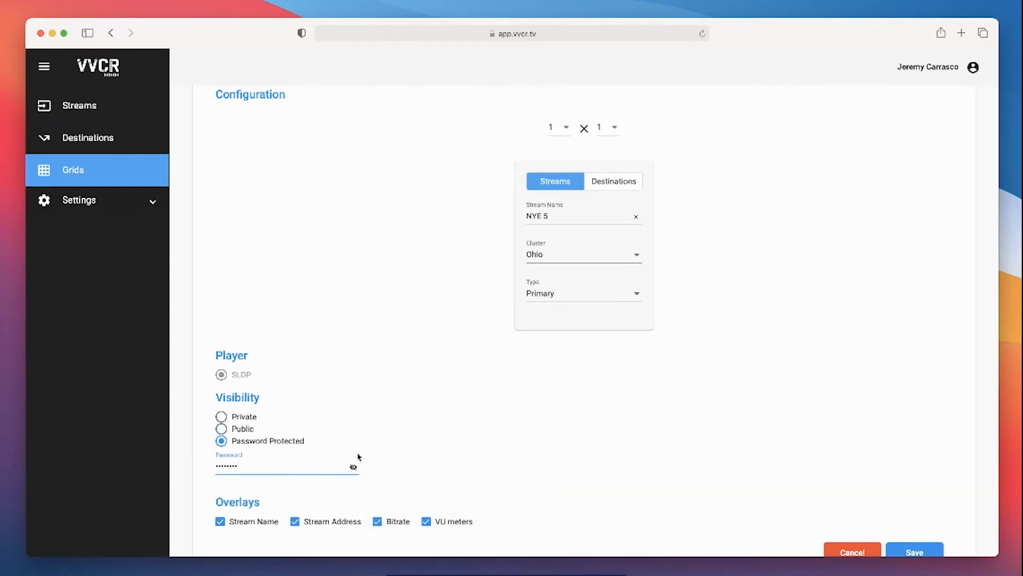
{"action": "left_click", "coordinate": [353, 468]}
{"action": "left_click", "coordinate": [352, 468]}
{"action": "scroll", "coordinate": [418, 434], "scroll_direction": "down", "scroll_amount": 3}
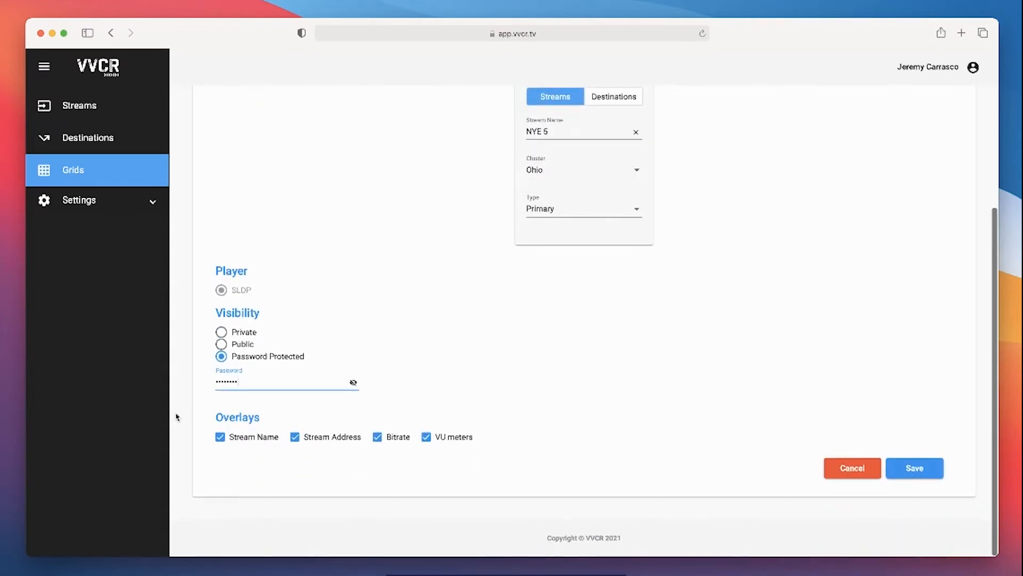
{"action": "left_click", "coordinate": [915, 468]}
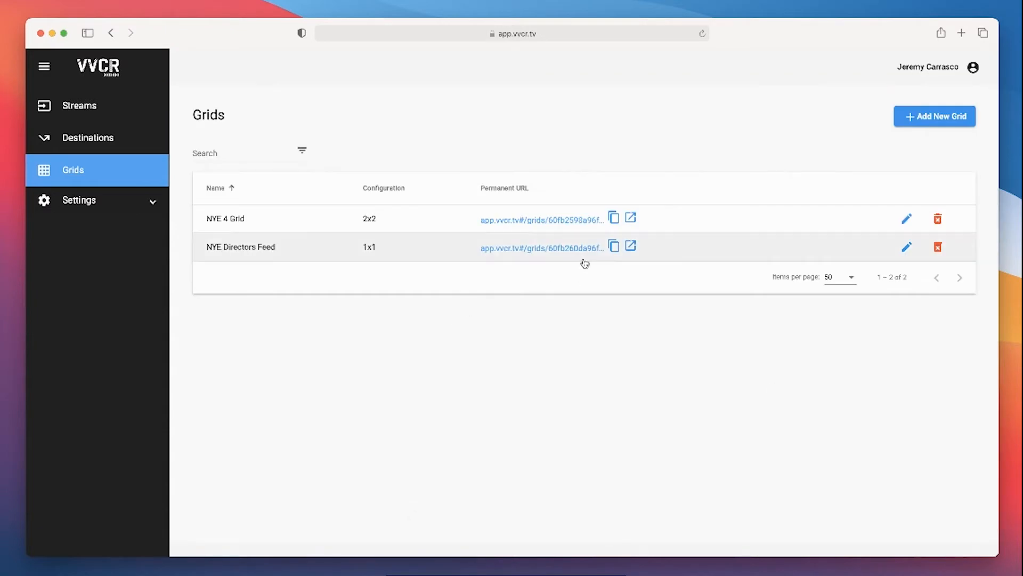
Copy the permanent URL of NYE Directors Feed and open it in Chrome
{"action": "left_click", "coordinate": [613, 245]}
{"action": "key", "text": "ctrl+Up"}
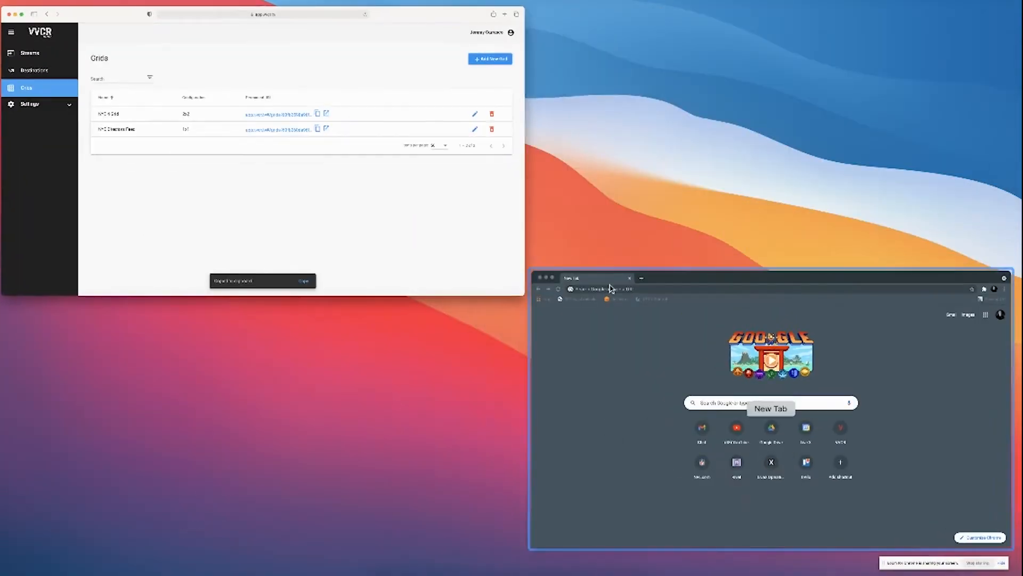
{"action": "left_click", "coordinate": [589, 292]}
{"action": "key", "text": "super+v"}
{"action": "key", "text": "Return"}
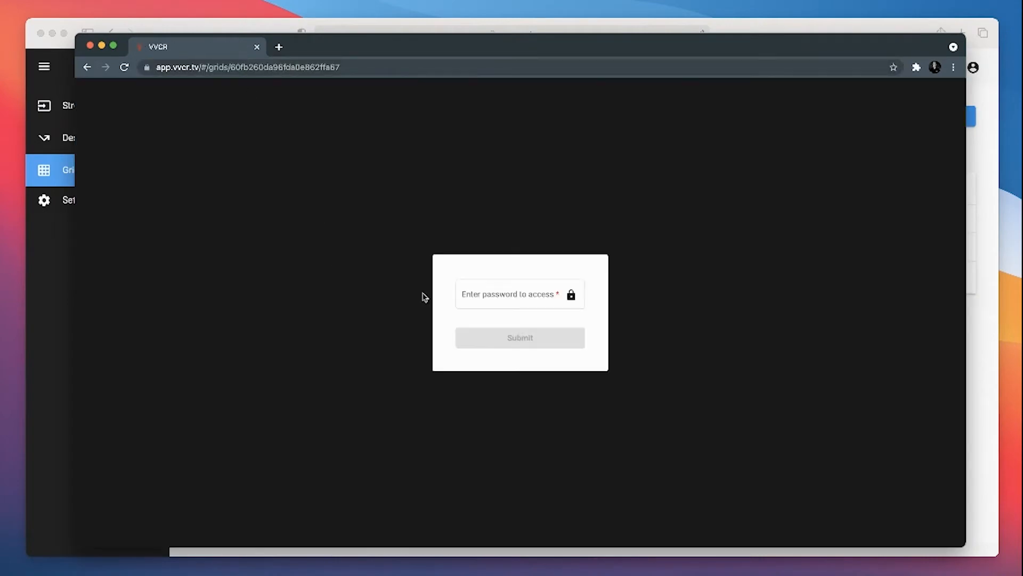
Enter the access password for the NYE Directors Feed grid and submit it
{"action": "left_click", "coordinate": [499, 294]}
{"action": "type", "text": "••••••"}
{"action": "key", "text": "Return"}
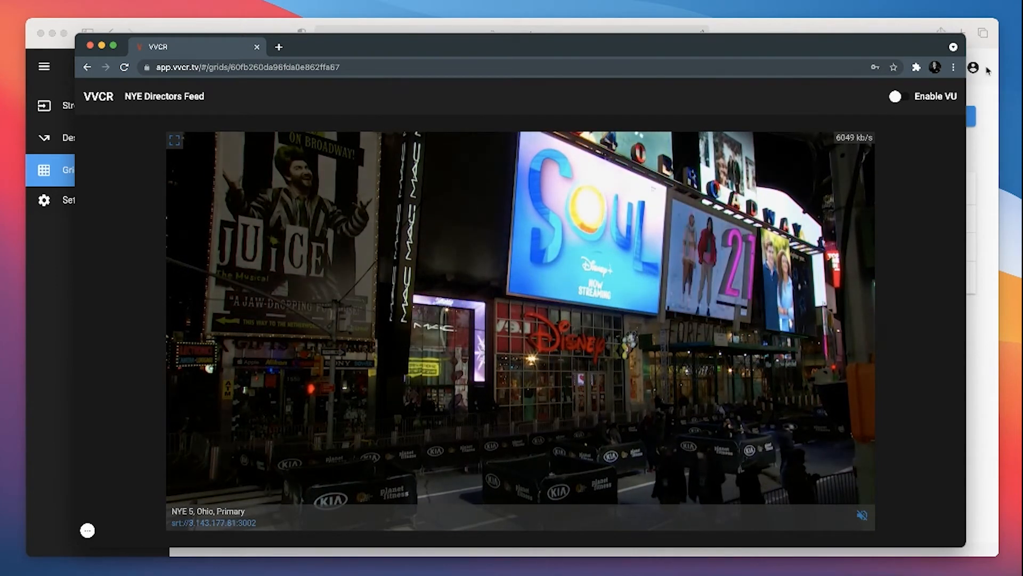
Try the VU meters by switching them on and off, and toggle the NYE 5 stream's audio
{"action": "left_click", "coordinate": [898, 101]}
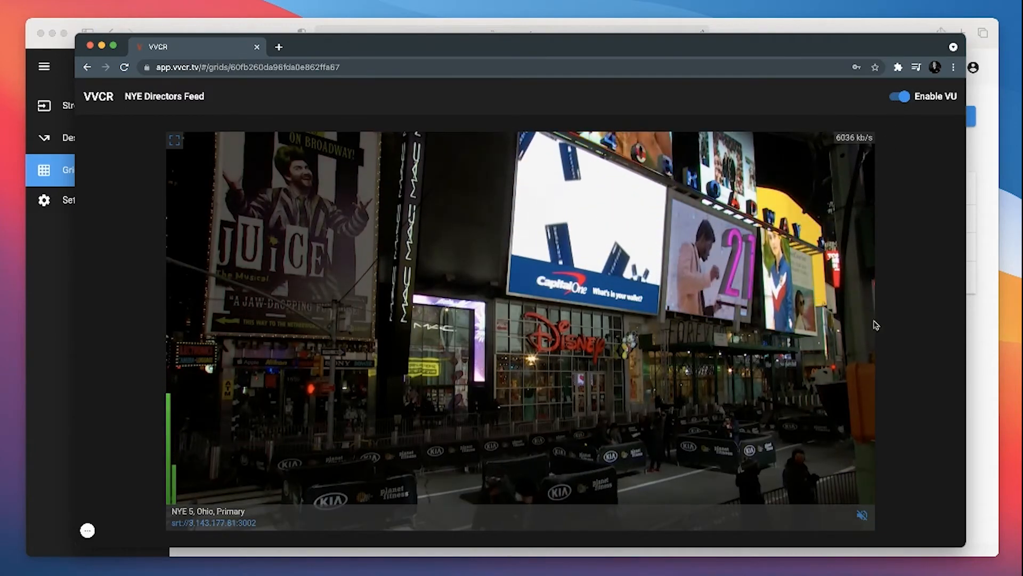
{"action": "left_click", "coordinate": [899, 97]}
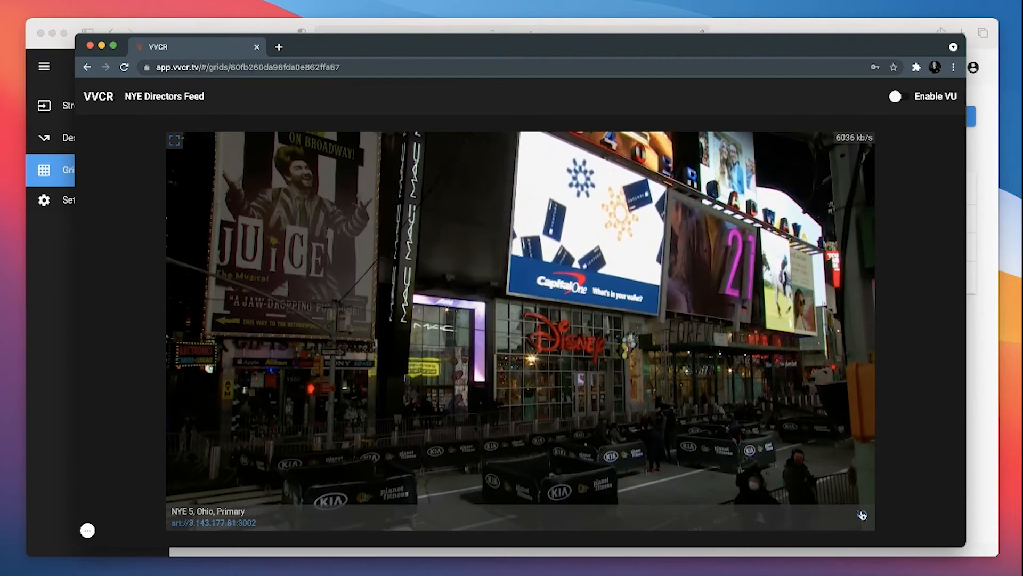
{"action": "left_click", "coordinate": [860, 516]}
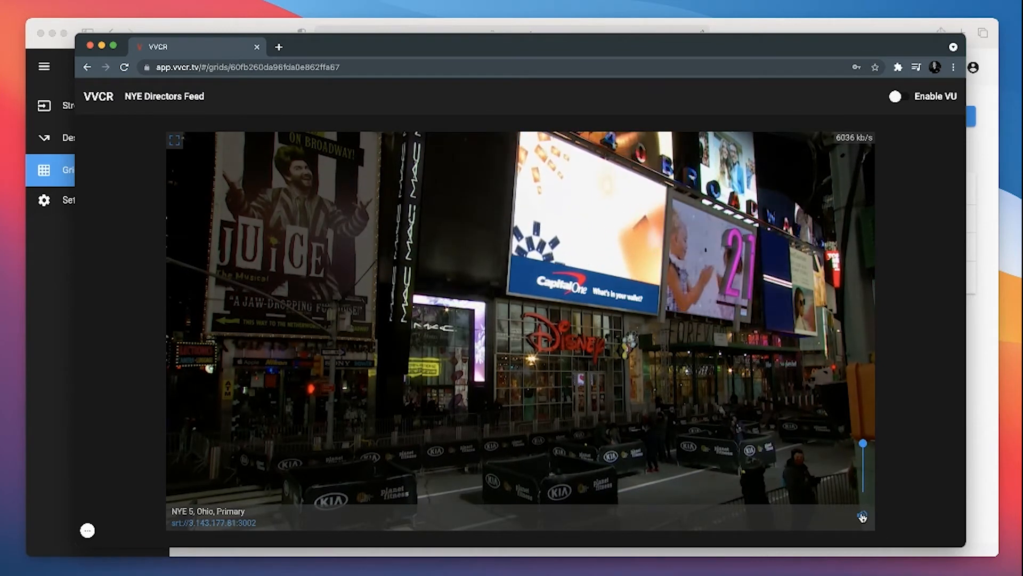
{"action": "left_click", "coordinate": [862, 516]}
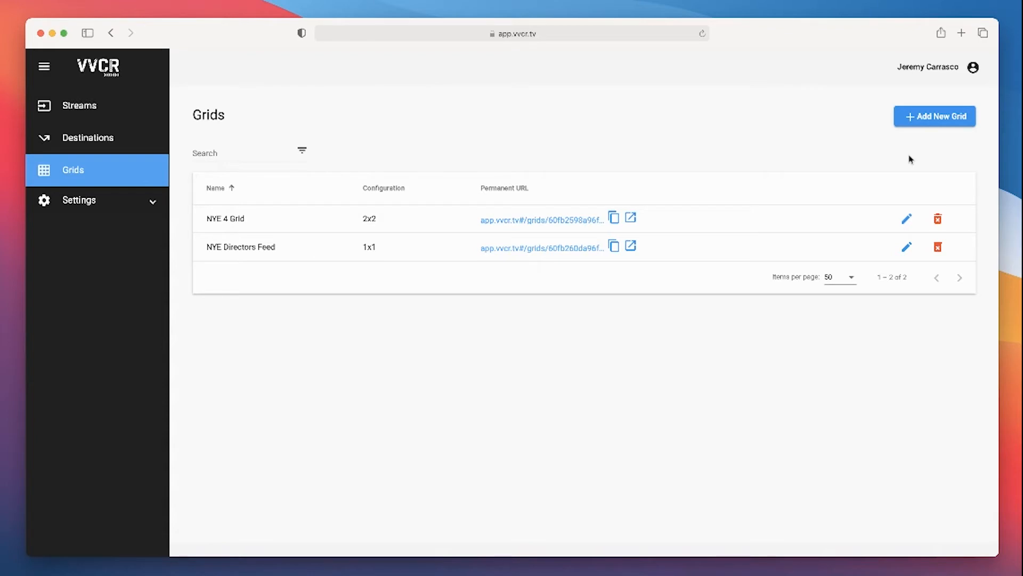
Start a new grid in VVCR named 6 Box and set its configuration to 3 × 2
{"action": "left_click", "coordinate": [929, 124]}
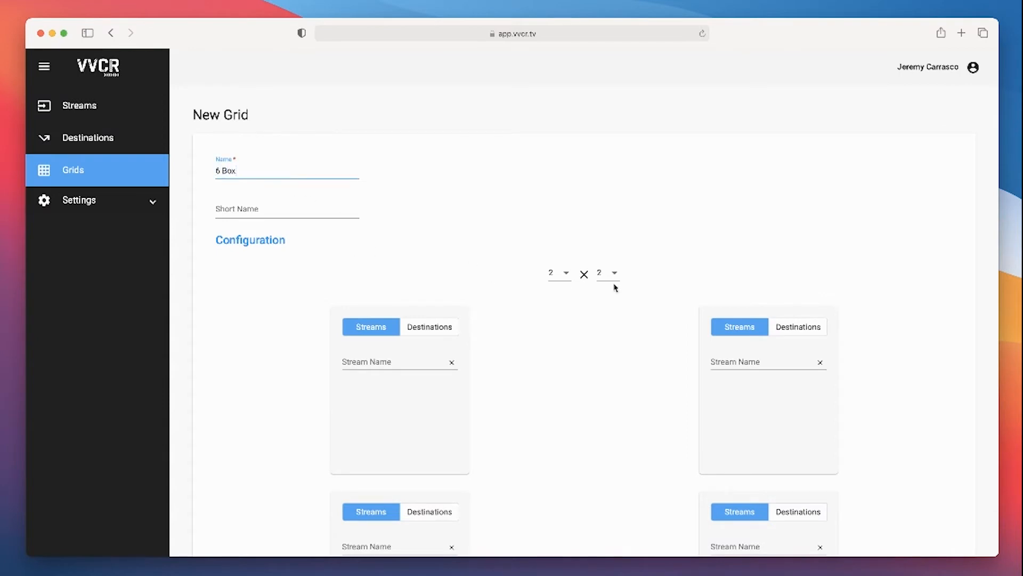
{"action": "left_click", "coordinate": [569, 274]}
{"action": "left_click", "coordinate": [559, 297]}
{"action": "scroll", "coordinate": [556, 346], "scroll_direction": "down", "scroll_amount": 3}
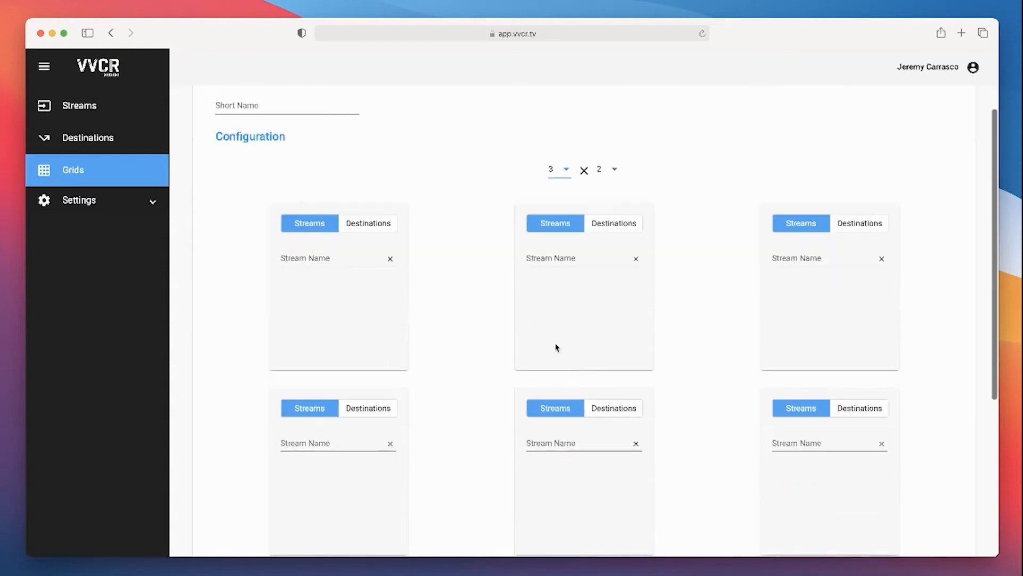
{"action": "scroll", "coordinate": [308, 259], "scroll_direction": "up", "scroll_amount": 2}
{"action": "scroll", "coordinate": [320, 251], "scroll_direction": "down", "scroll_amount": 2}
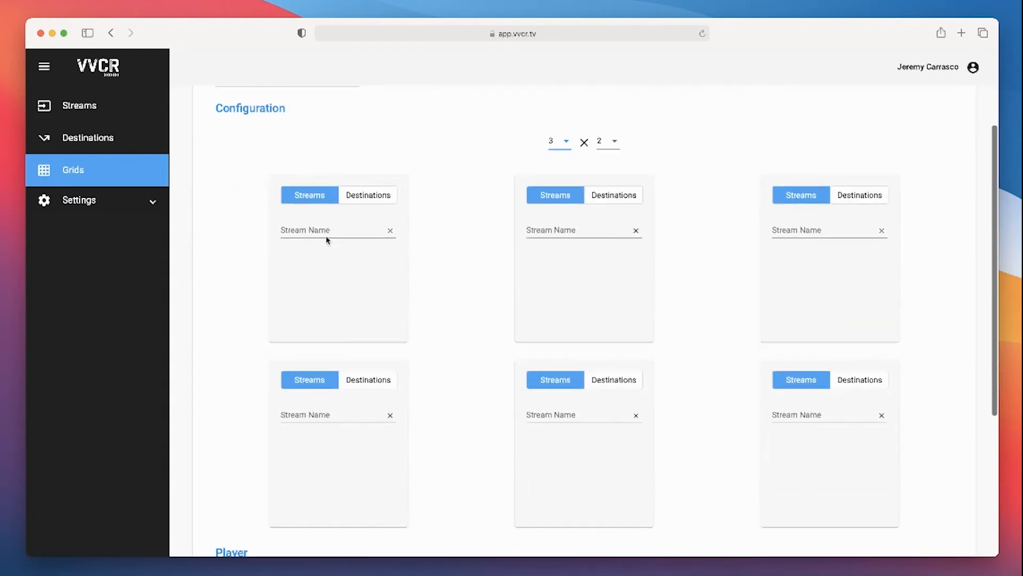
Assign the streams NYE 1, NYE 2 and NYE 3 to the three cells of the grid's first row
{"action": "left_click", "coordinate": [323, 233]}
{"action": "left_click", "coordinate": [315, 257]}
{"action": "left_click", "coordinate": [581, 230]}
{"action": "left_click", "coordinate": [570, 278]}
{"action": "left_click", "coordinate": [812, 229]}
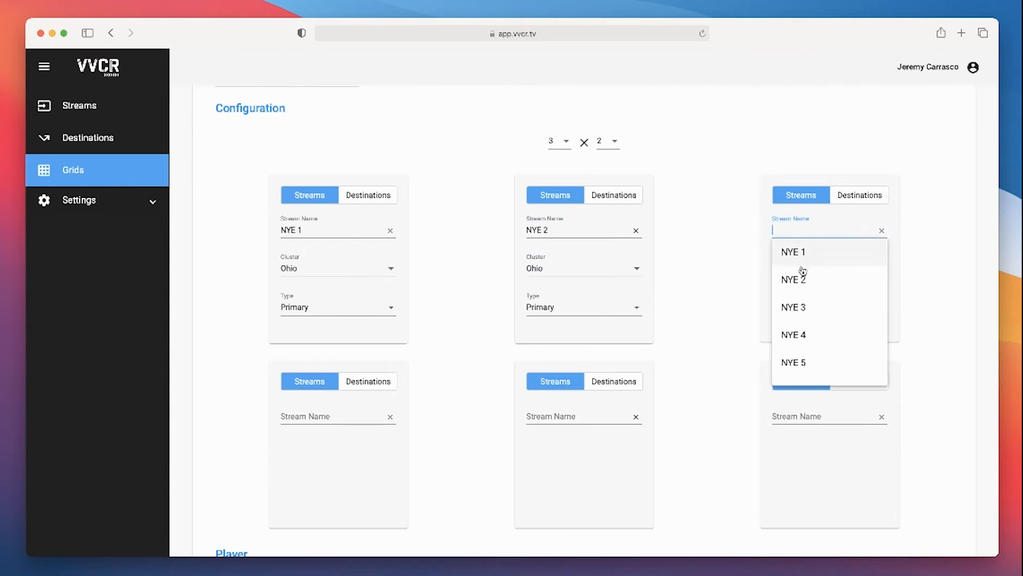
{"action": "left_click", "coordinate": [789, 304]}
Assign the streams NYE 4, NYE 5 and NYE 6 to the three cells of the grid's second row
{"action": "left_click", "coordinate": [299, 414]}
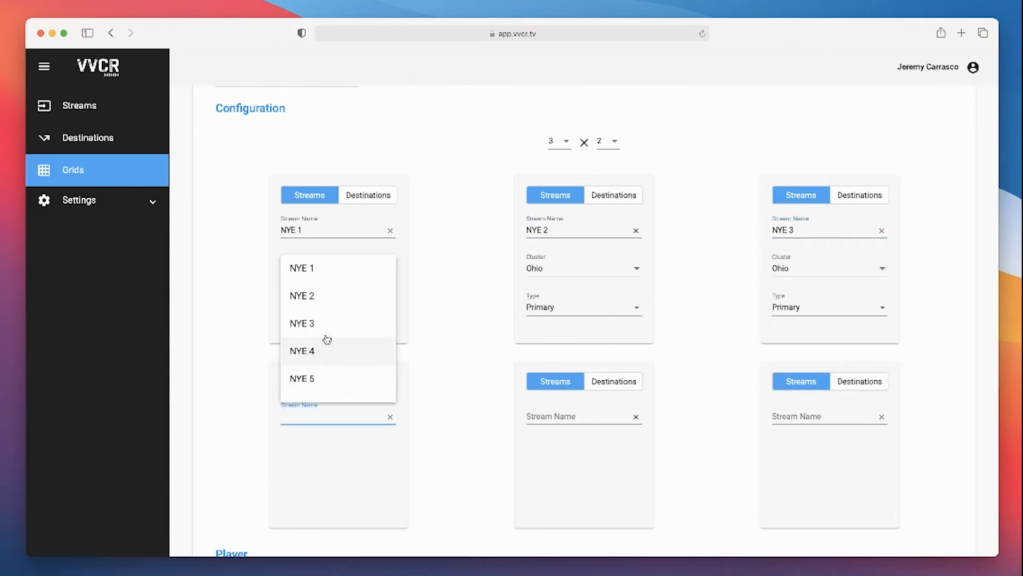
{"action": "left_click", "coordinate": [317, 351]}
{"action": "left_click", "coordinate": [561, 415]}
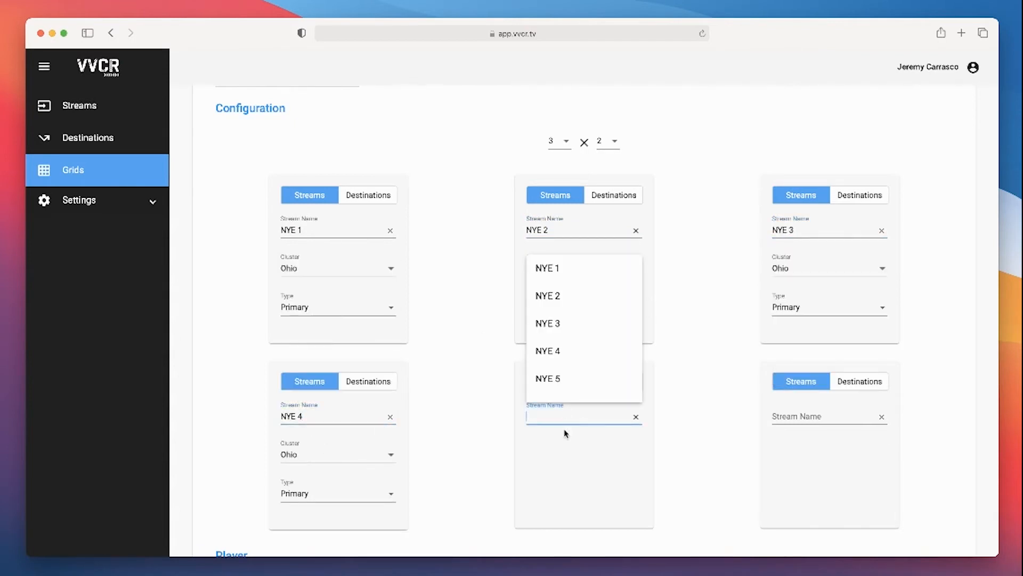
{"action": "left_click", "coordinate": [562, 377]}
{"action": "left_click", "coordinate": [801, 414]}
{"action": "scroll", "coordinate": [794, 377], "scroll_direction": "down", "scroll_amount": 1}
{"action": "left_click", "coordinate": [799, 382]}
Disable the Stream Name, Stream Address and Bitrate overlays, then save the grid with Public visibility
{"action": "scroll", "coordinate": [727, 394], "scroll_direction": "down", "scroll_amount": 5}
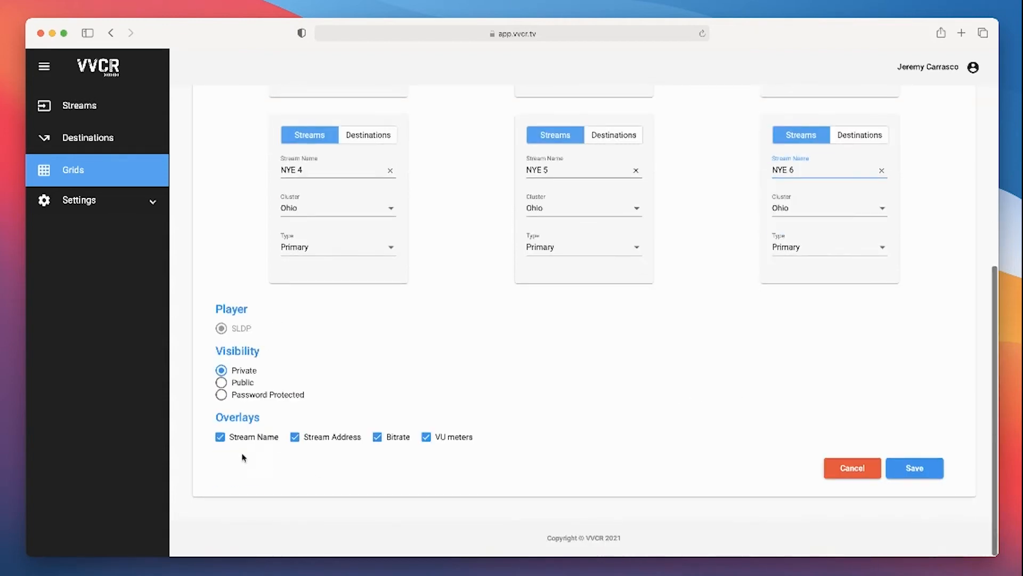
{"action": "left_click", "coordinate": [221, 438]}
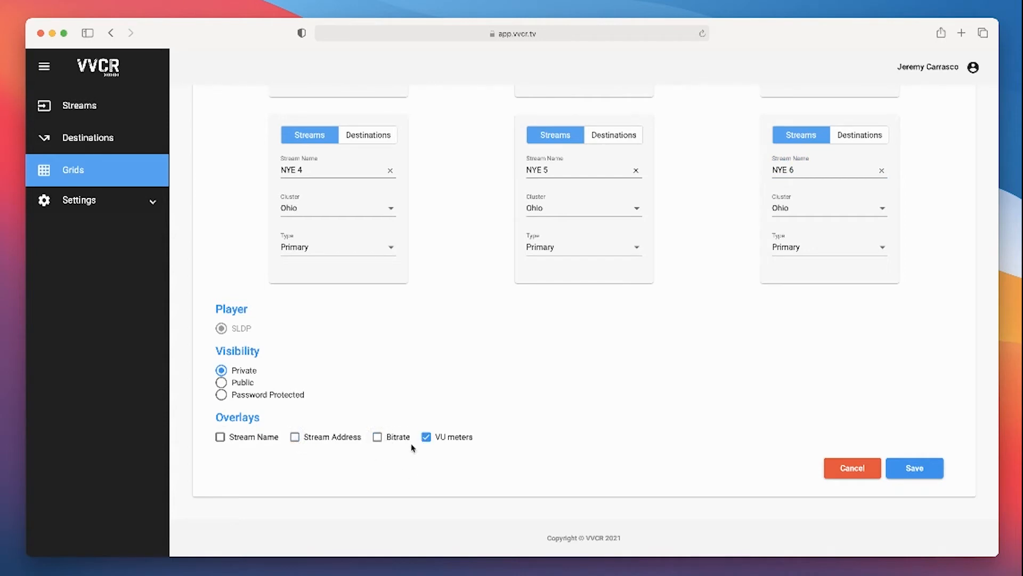
{"action": "scroll", "coordinate": [404, 385], "scroll_direction": "up", "scroll_amount": 3}
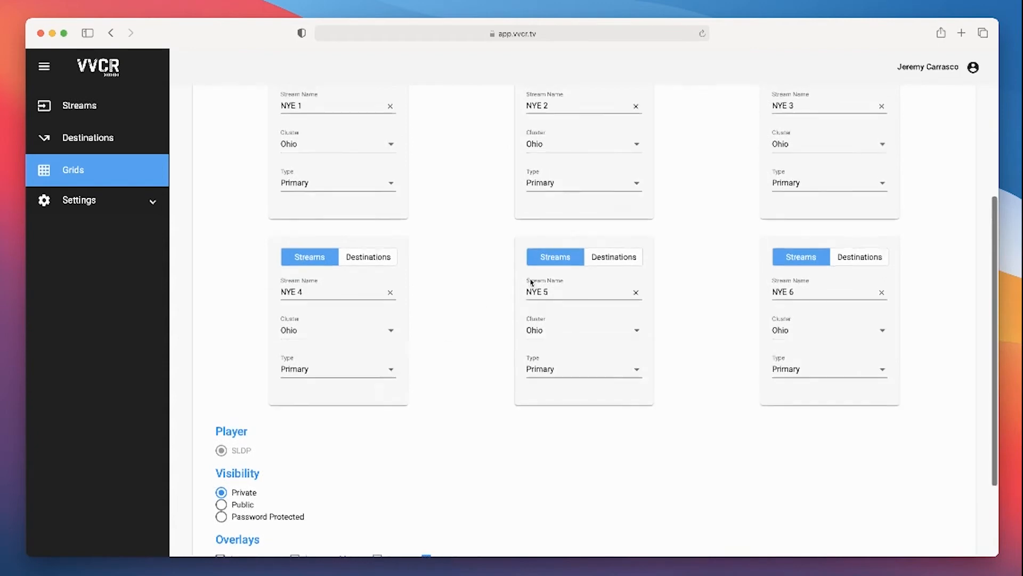
{"action": "scroll", "coordinate": [426, 322], "scroll_direction": "down", "scroll_amount": 3}
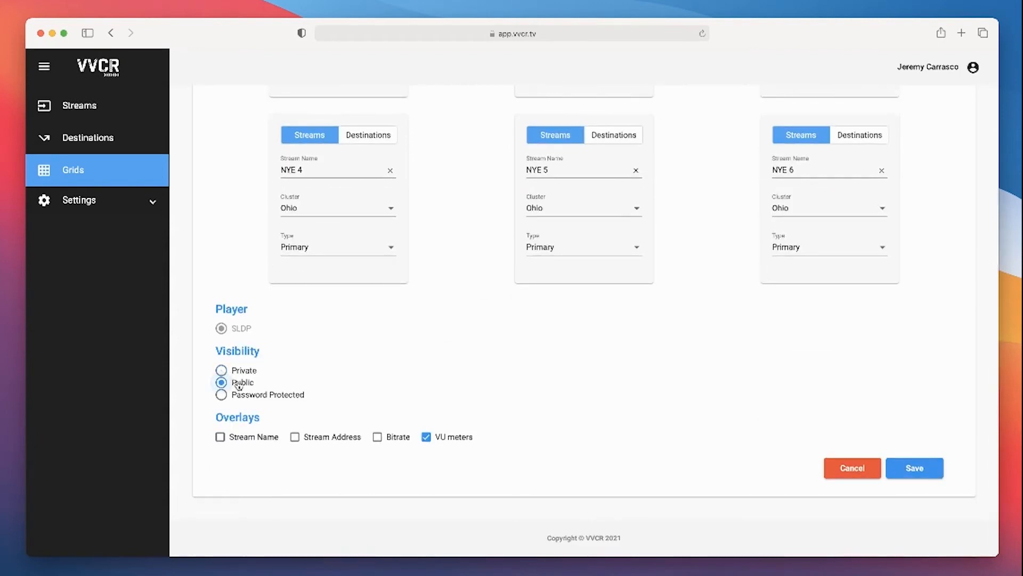
{"action": "left_click", "coordinate": [924, 475]}
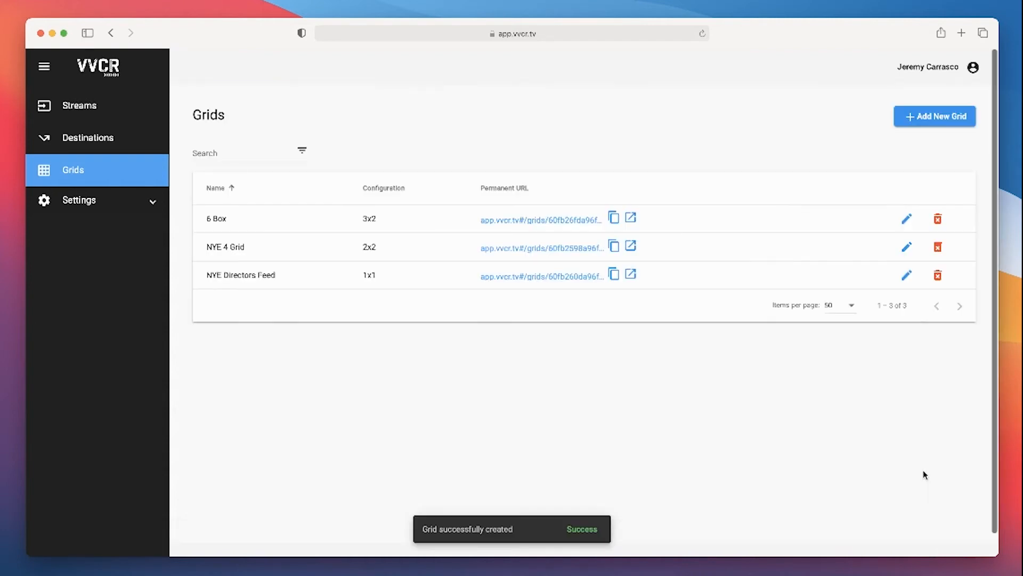
Open the permanent URL of the 6 Box grid in Chrome and enable its VU meters
{"action": "left_click", "coordinate": [614, 218]}
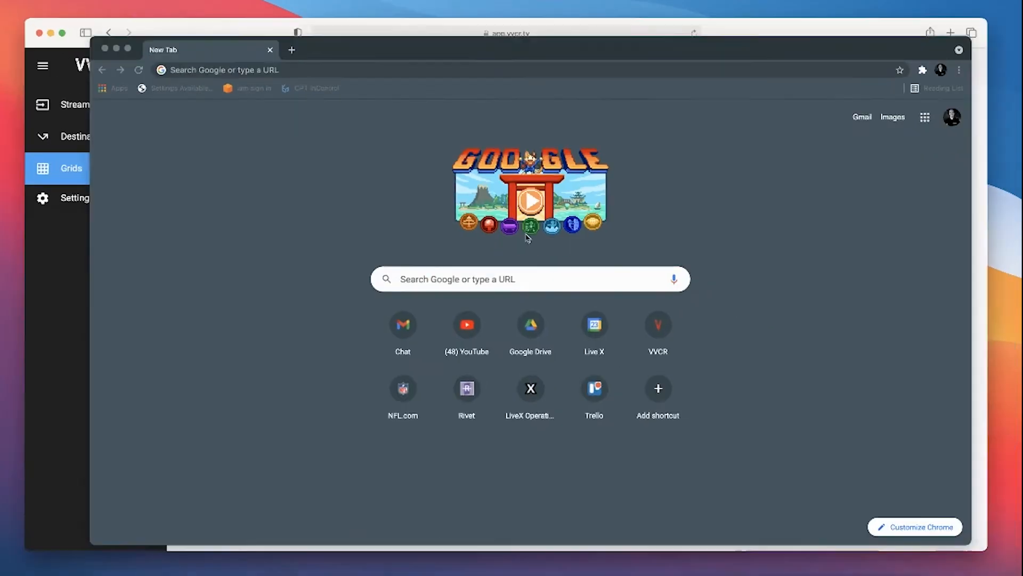
{"action": "key", "text": "super+v"}
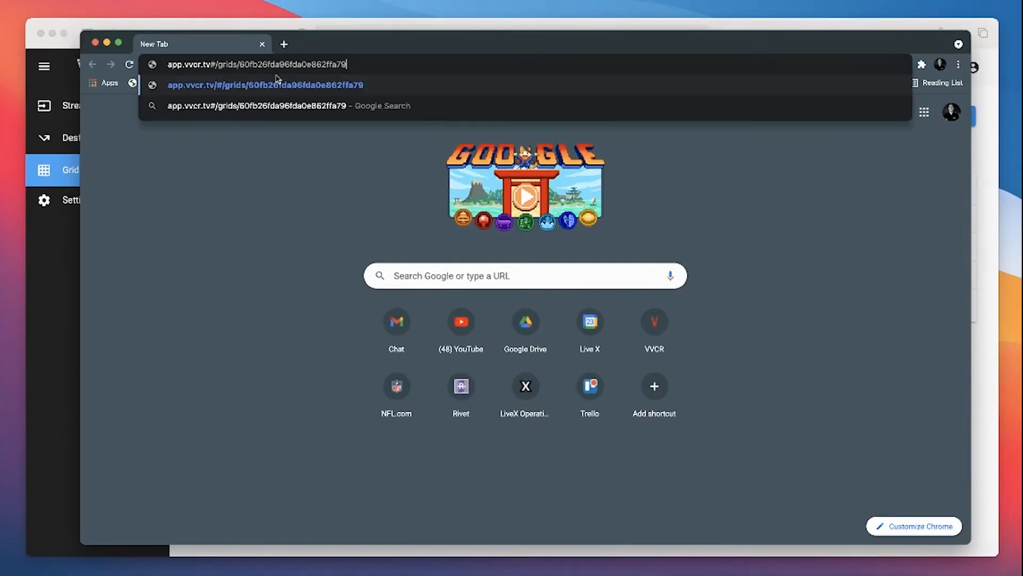
{"action": "key", "text": "Return"}
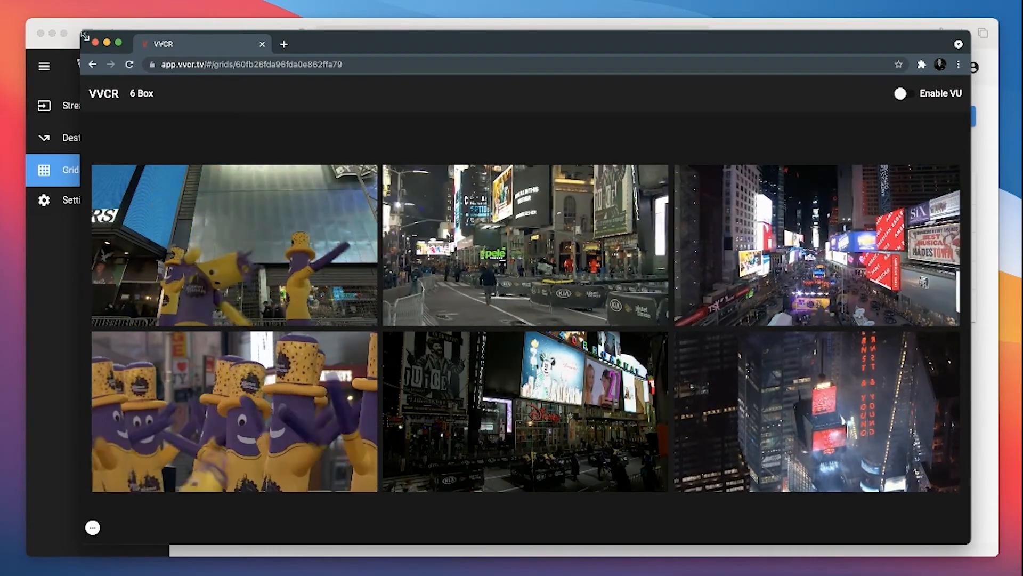
{"action": "left_click_drag", "start_coordinate": [75, 33], "coordinate": [29, 25]}
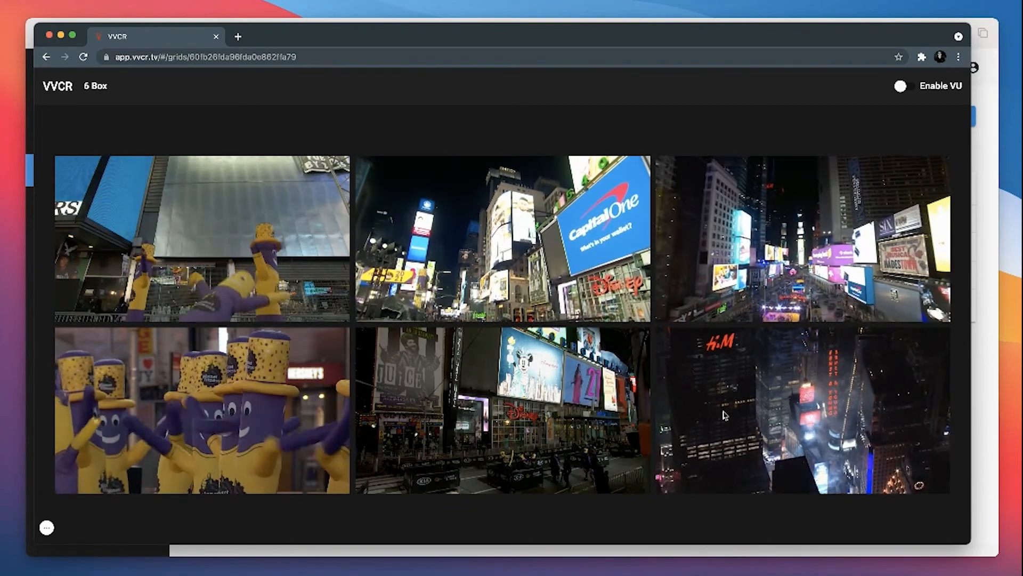
{"action": "left_click", "coordinate": [904, 88]}
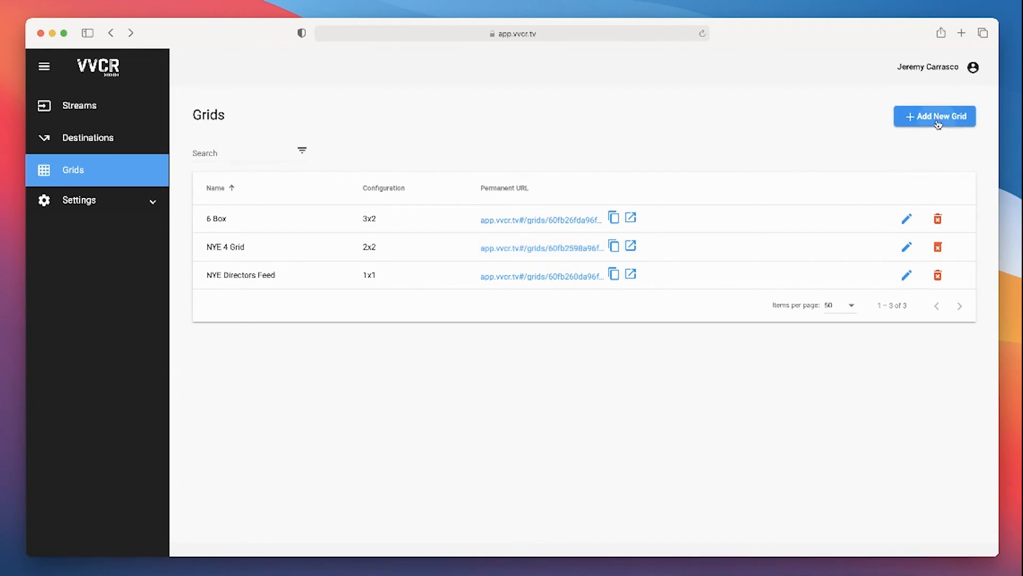
Return to VVCR, start another new grid and try a 5 × 5 configuration
{"action": "left_click", "coordinate": [938, 123]}
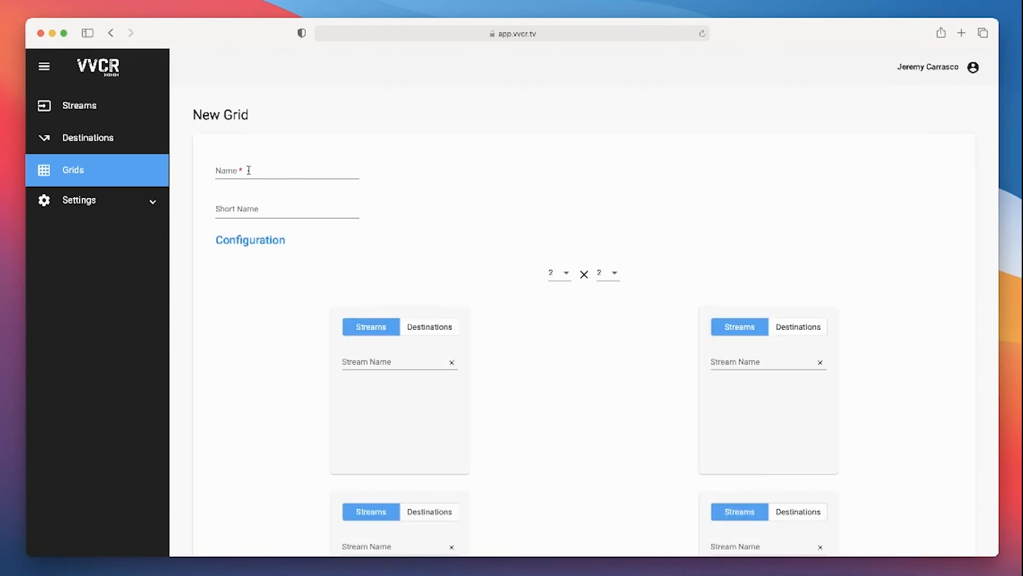
{"action": "scroll", "coordinate": [532, 240], "scroll_direction": "down", "scroll_amount": 3}
{"action": "left_click", "coordinate": [615, 211]}
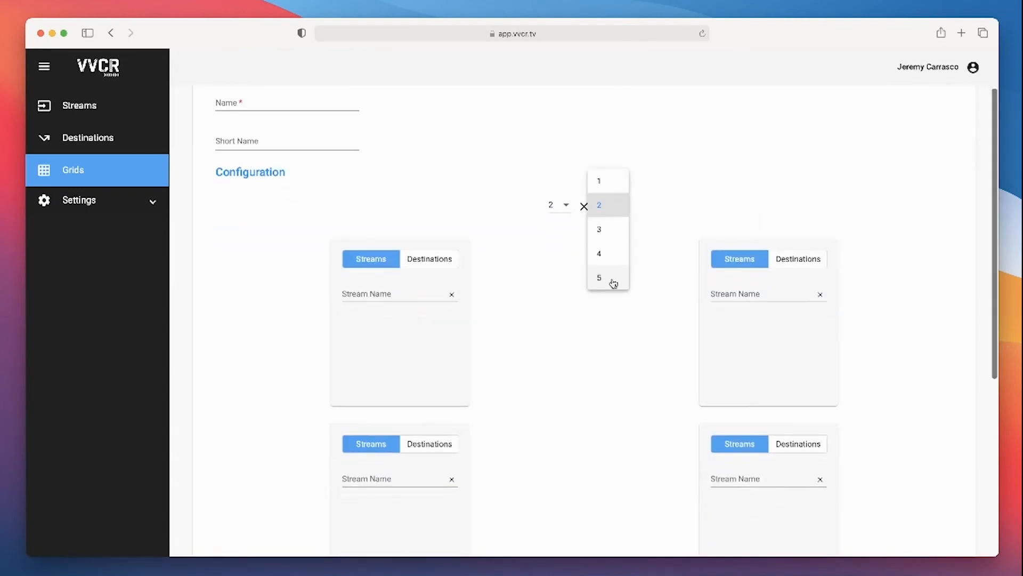
{"action": "left_click", "coordinate": [612, 254]}
{"action": "left_click", "coordinate": [554, 206]}
{"action": "left_click", "coordinate": [564, 289]}
{"action": "left_click", "coordinate": [608, 211]}
{"action": "left_click", "coordinate": [605, 248]}
{"action": "left_click", "coordinate": [612, 209]}
{"action": "left_click", "coordinate": [607, 231]}
{"action": "scroll", "coordinate": [632, 274], "scroll_direction": "down", "scroll_amount": 4}
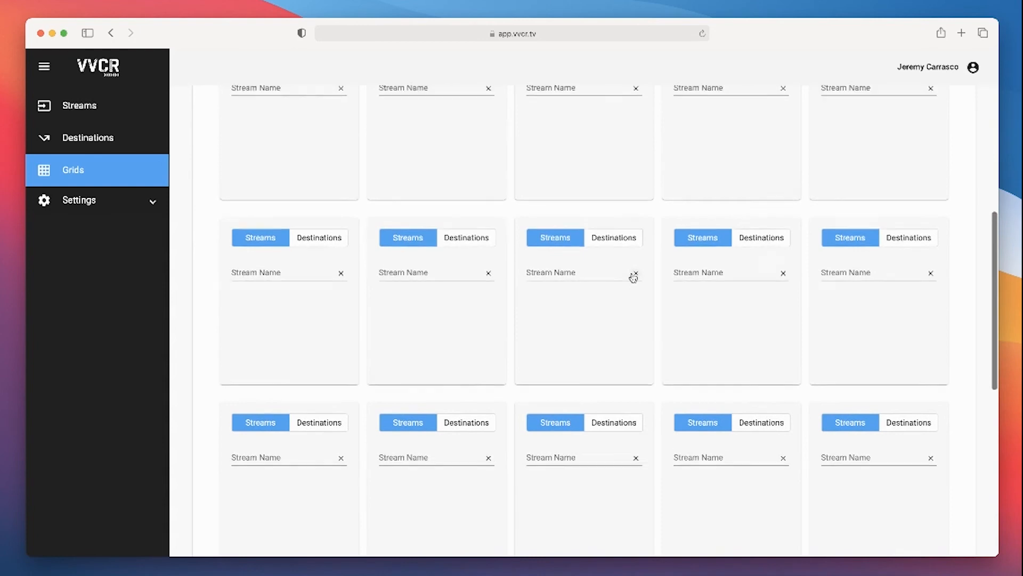
{"action": "scroll", "coordinate": [632, 274], "scroll_direction": "up", "scroll_amount": 4}
Set the unsaved grid's configuration back to 2 × 2 and cancel its creation
{"action": "left_click", "coordinate": [556, 274]}
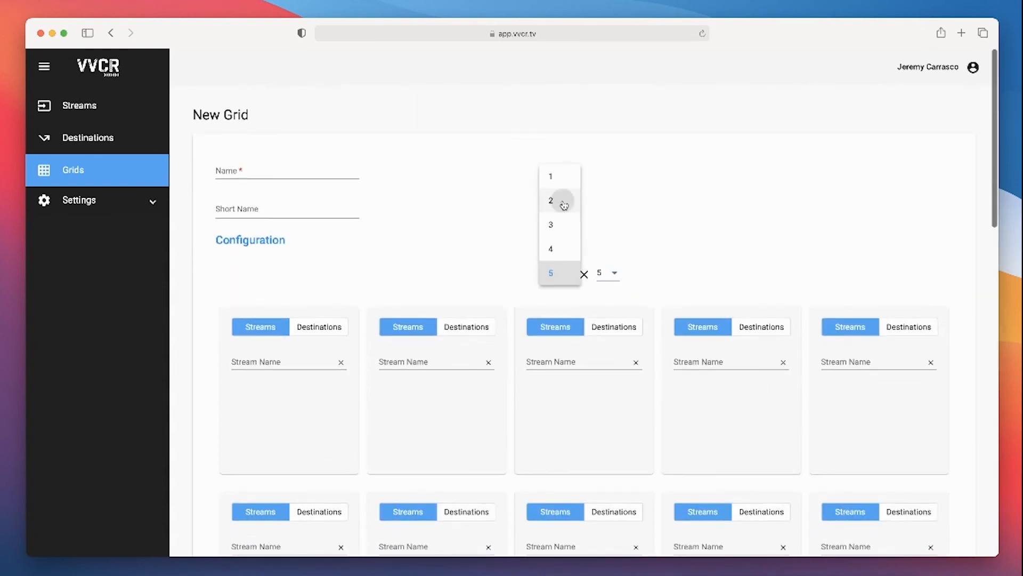
{"action": "left_click", "coordinate": [564, 205]}
{"action": "left_click", "coordinate": [605, 275]}
{"action": "left_click", "coordinate": [606, 200]}
{"action": "scroll", "coordinate": [565, 296], "scroll_direction": "down", "scroll_amount": 4}
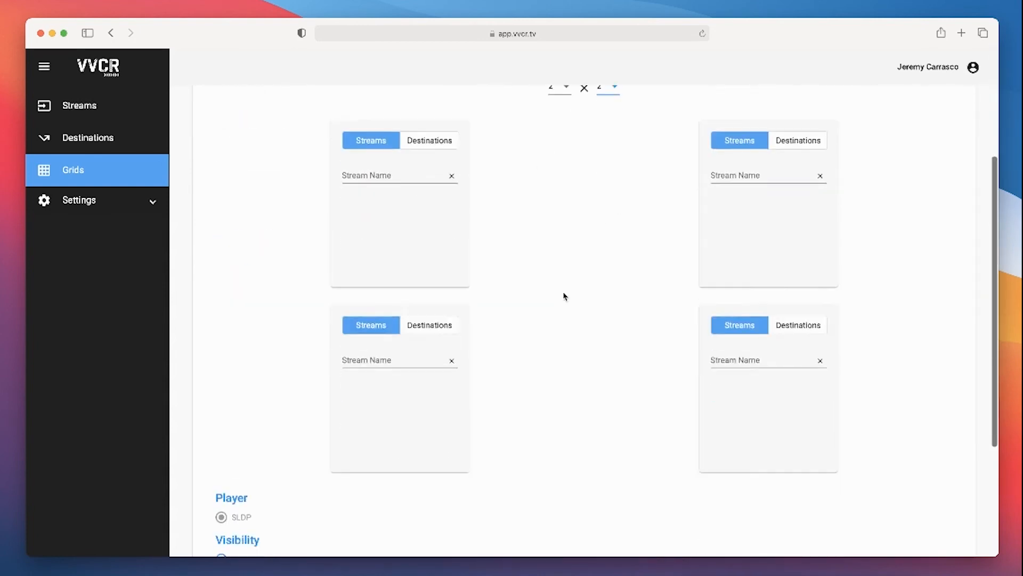
{"action": "scroll", "coordinate": [565, 296], "scroll_direction": "down", "scroll_amount": 4}
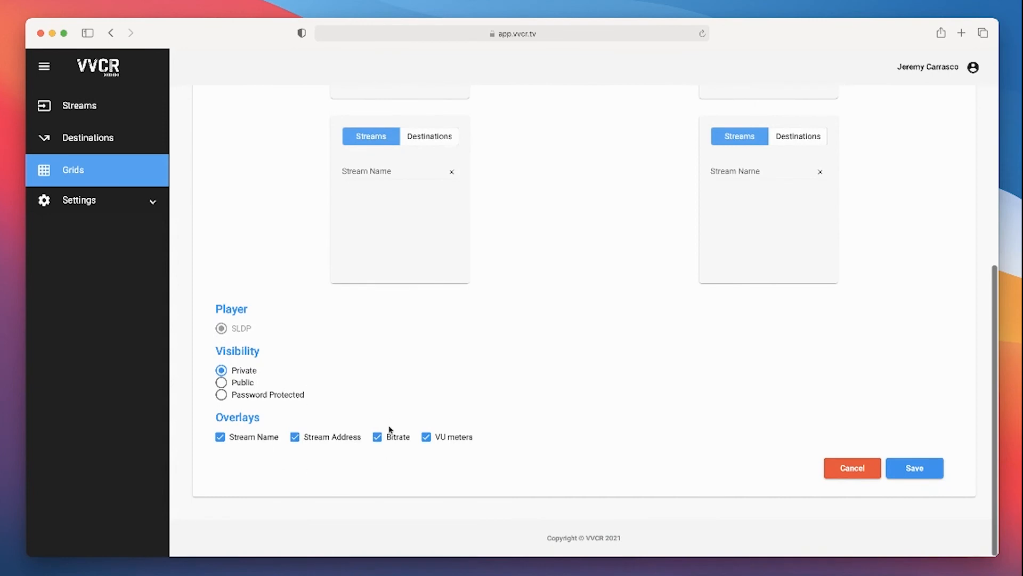
{"action": "left_click", "coordinate": [836, 476]}
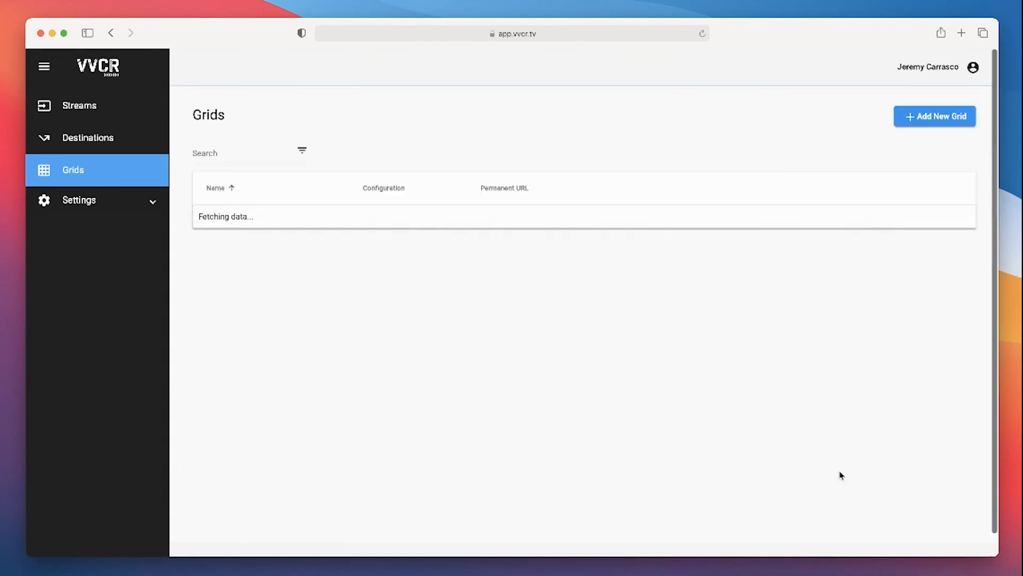